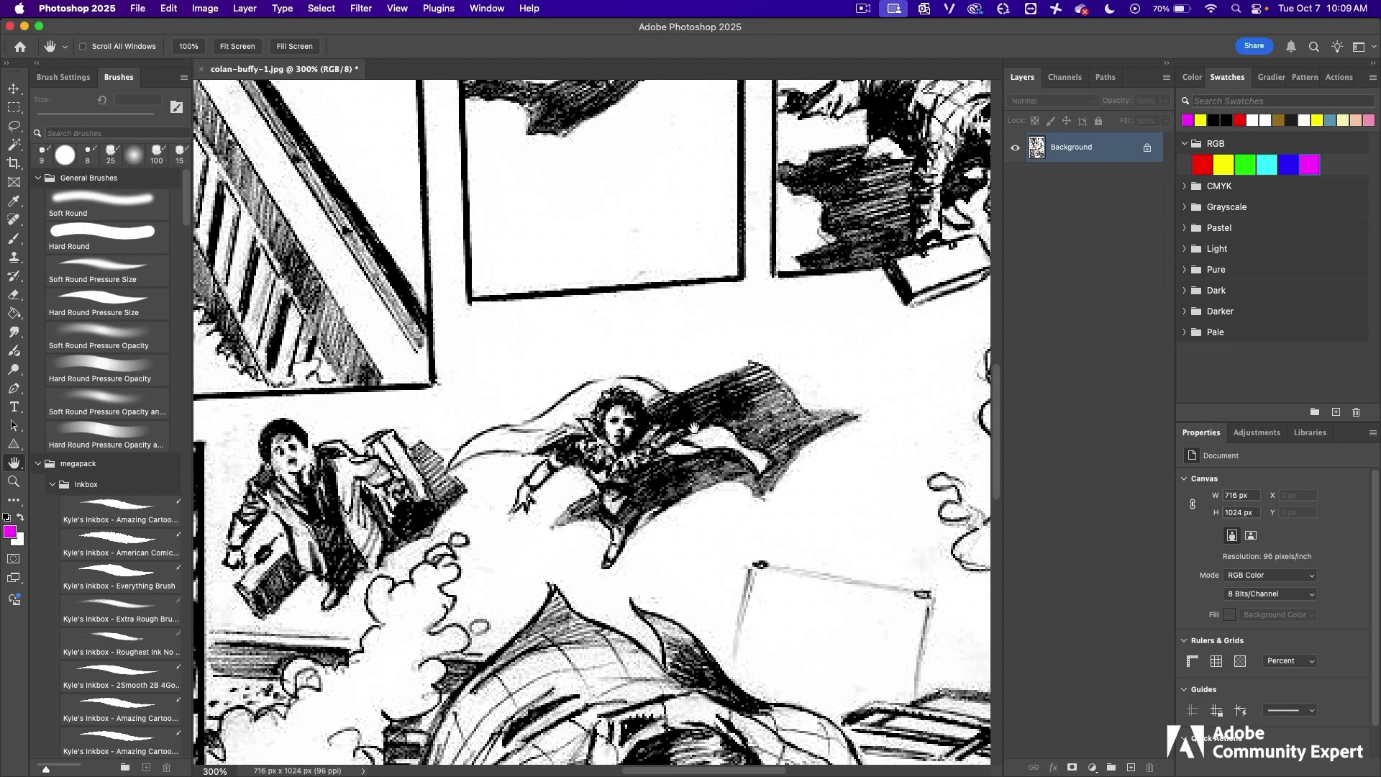
Step: Lasso the flying caped figure freehand, rotate it about 14.7° counterclockwise, and clear the selection
left_click_drag(14, 126, 89, 142)
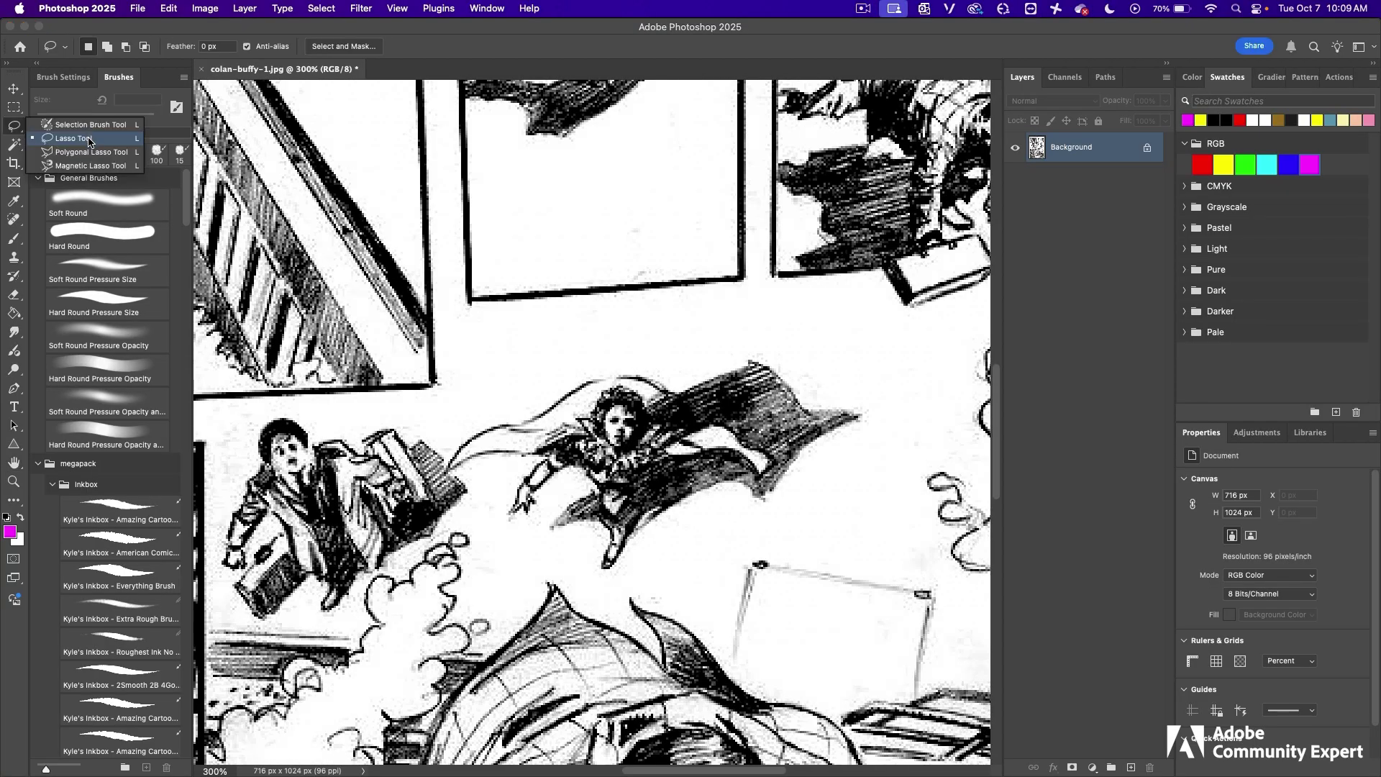
mouse_move(834, 476)
left_mouse_down()
mouse_move(853, 366)
mouse_move(574, 365)
mouse_move(459, 452)
mouse_move(454, 478)
mouse_move(549, 568)
mouse_move(691, 573)
mouse_move(840, 498)
left_mouse_up()
left_click(170, 9)
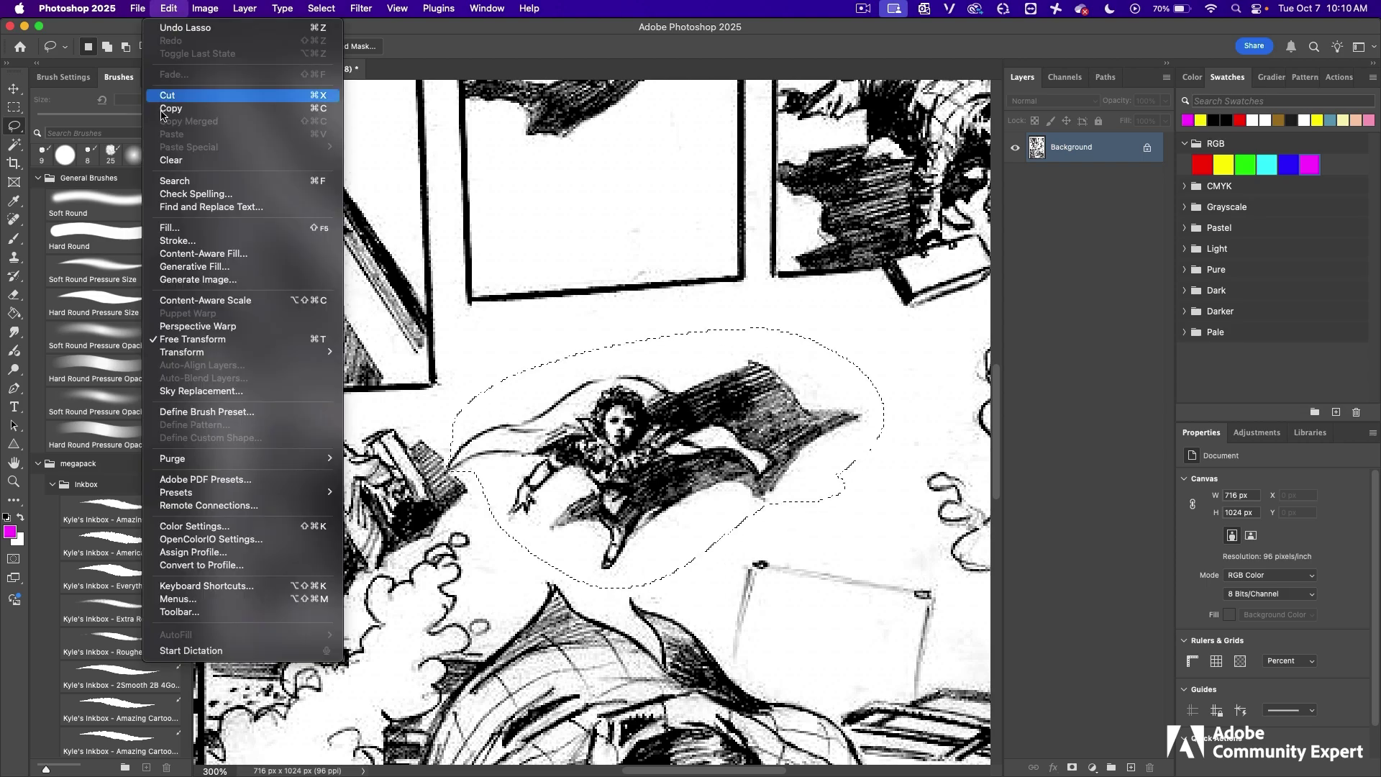
mouse_move(201, 353)
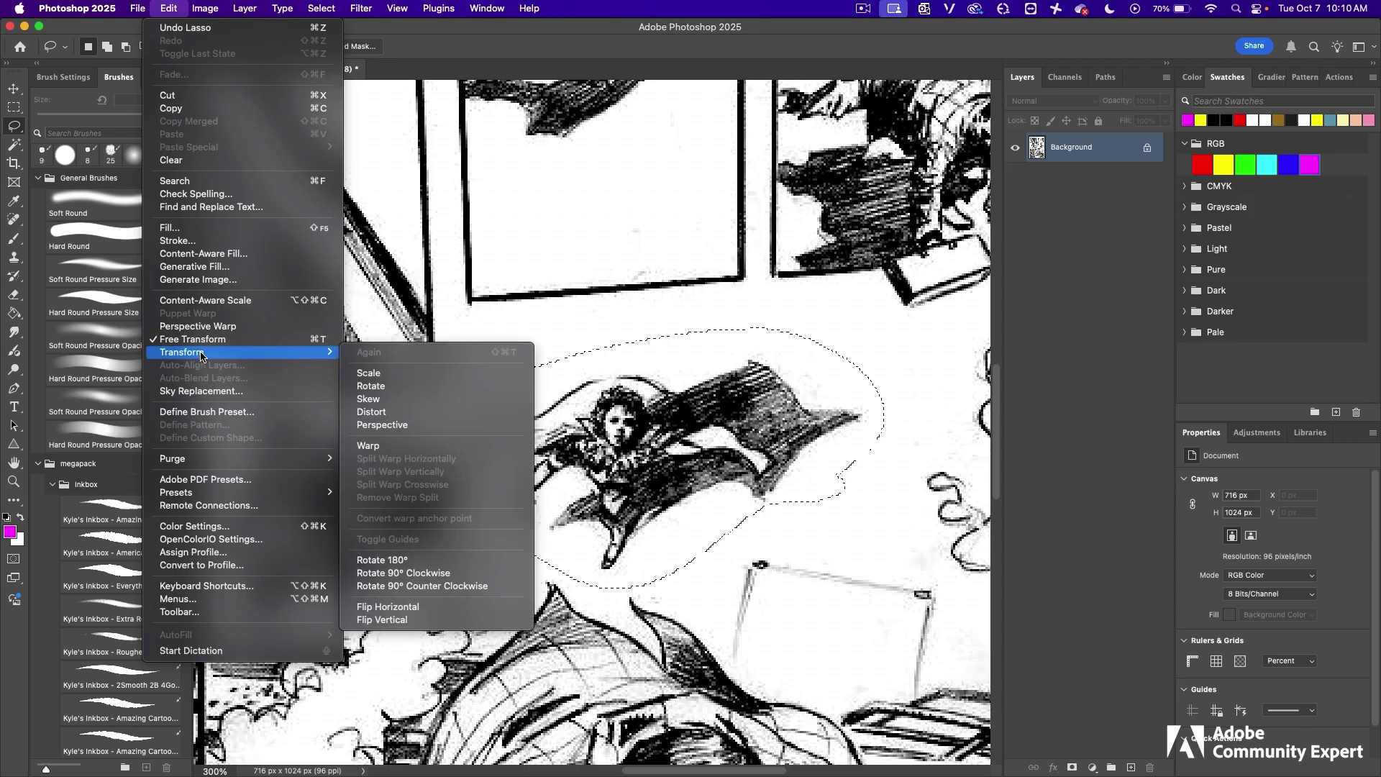
left_click(392, 386)
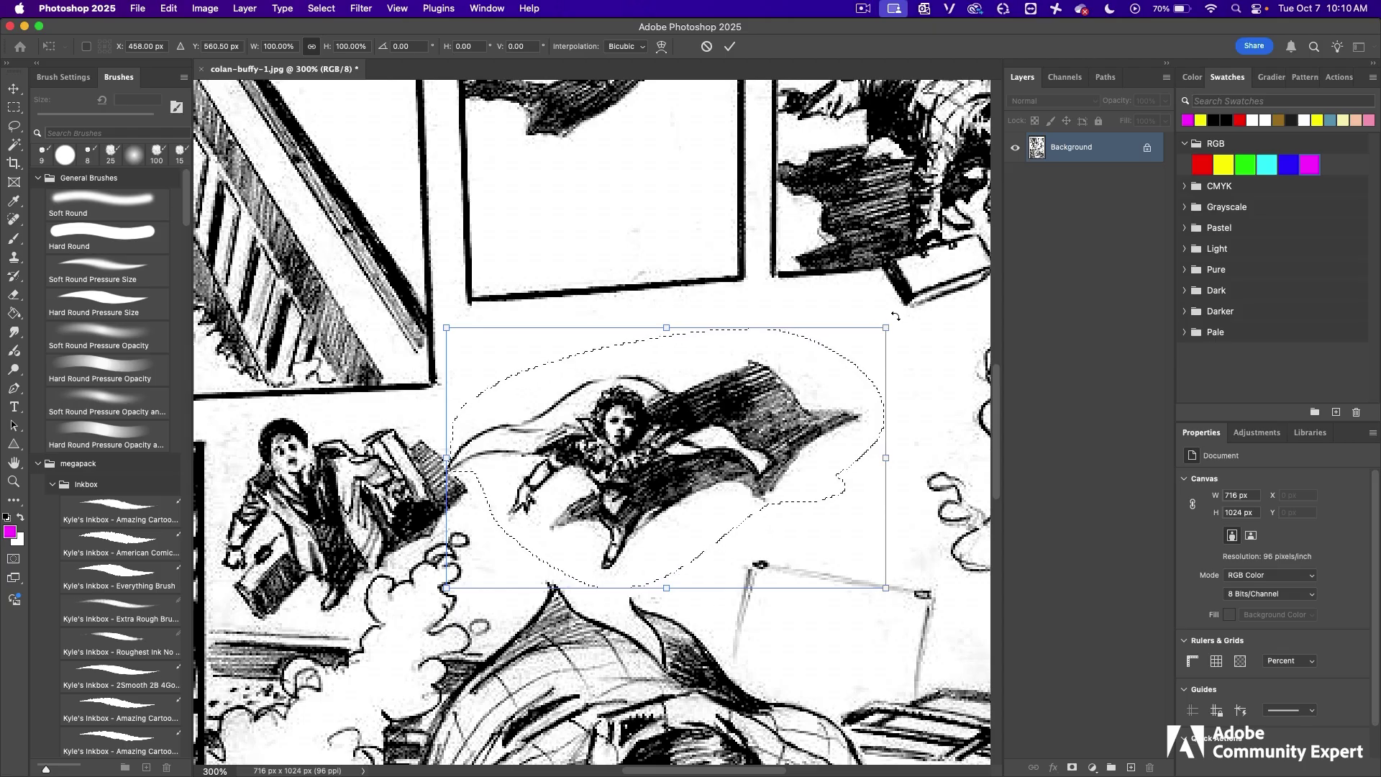
left_click_drag(895, 316, 870, 255)
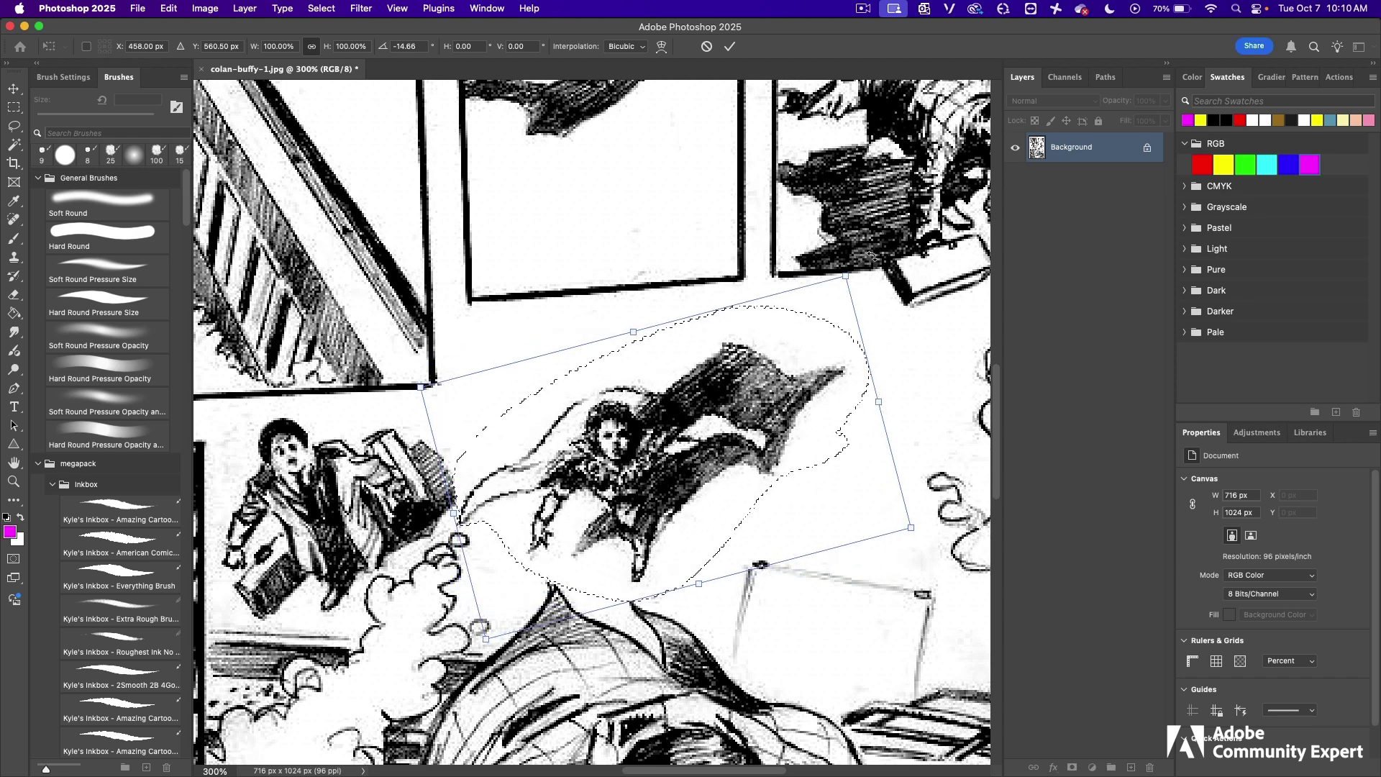
key("Return")
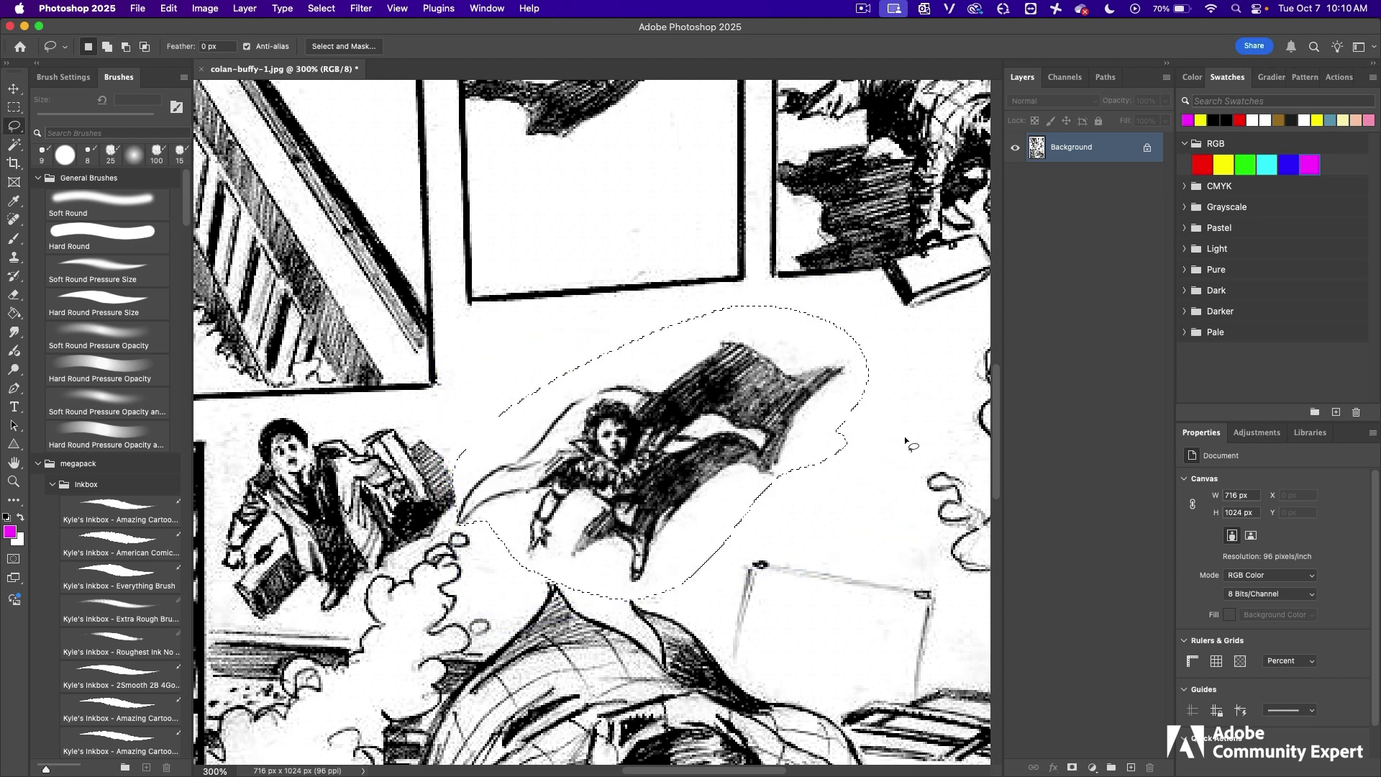
left_click(324, 8)
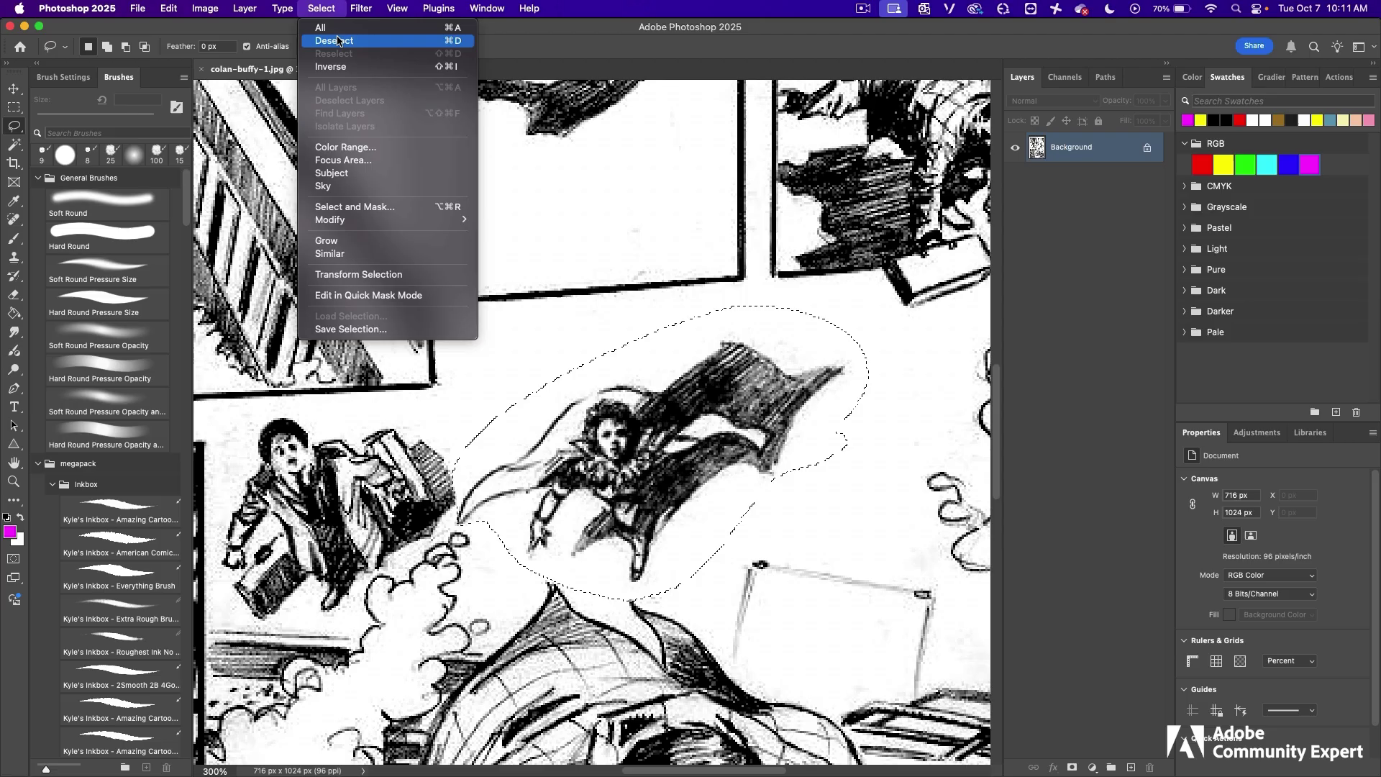
left_click(459, 42)
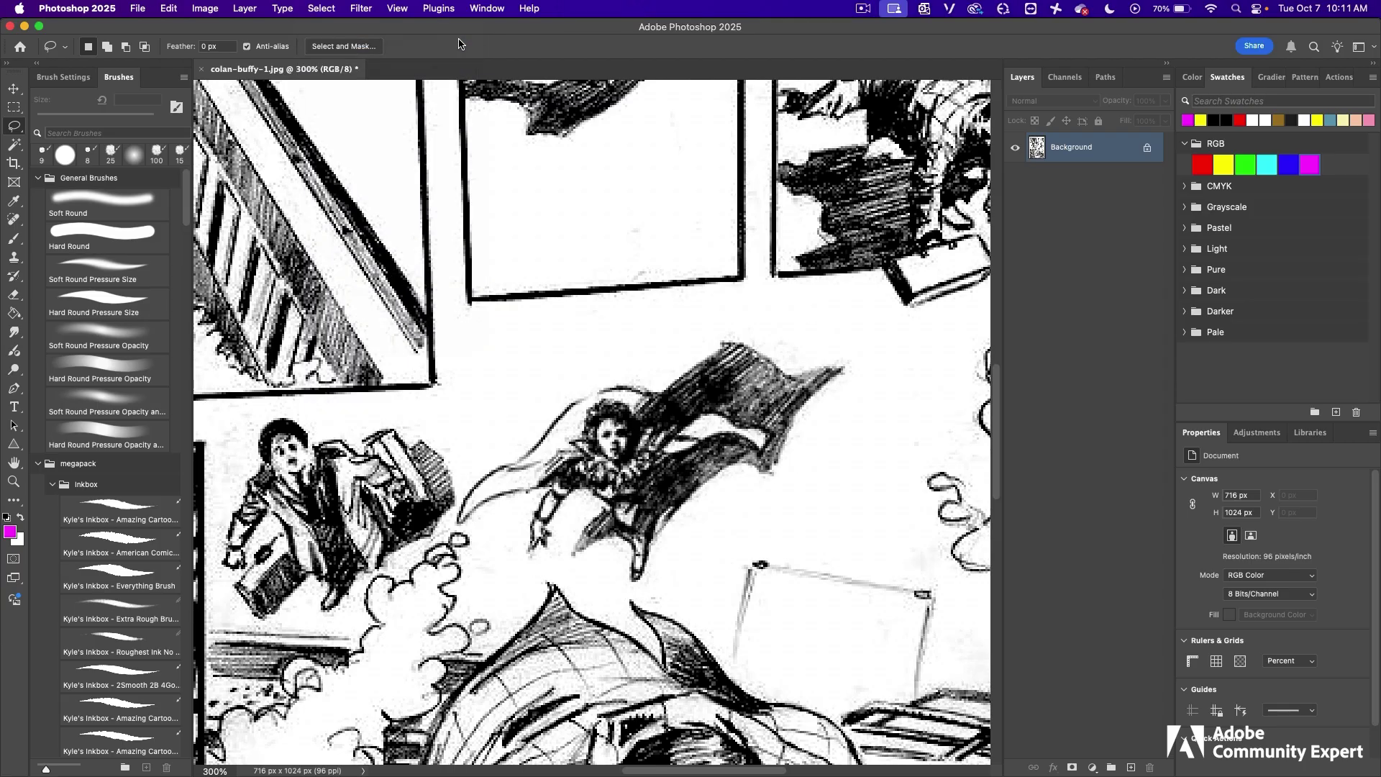
Step: Select the large lower panel with the Polygonal Lasso, following the neighbouring panels' borders and extending past the page's outer edges
key("h")
key("super+0")
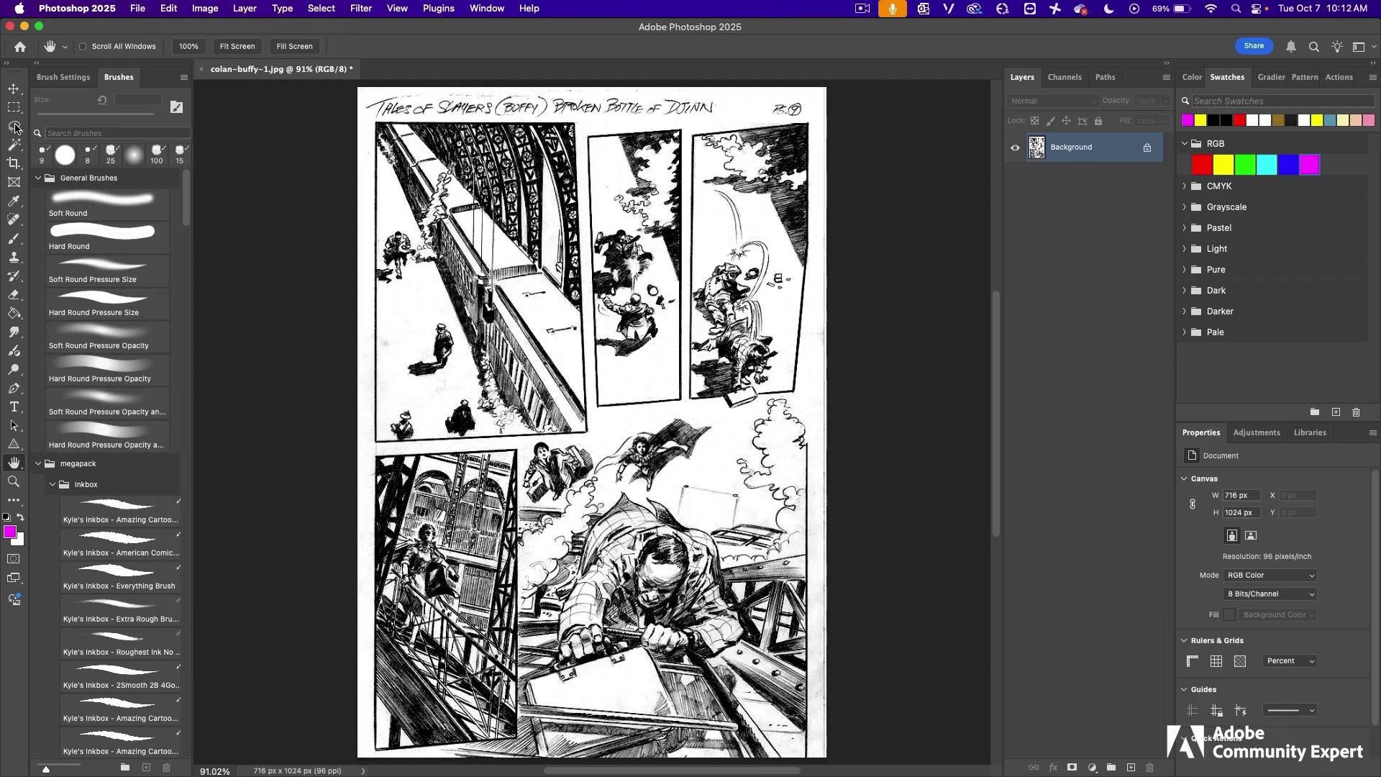
left_click_drag(15, 127, 93, 157)
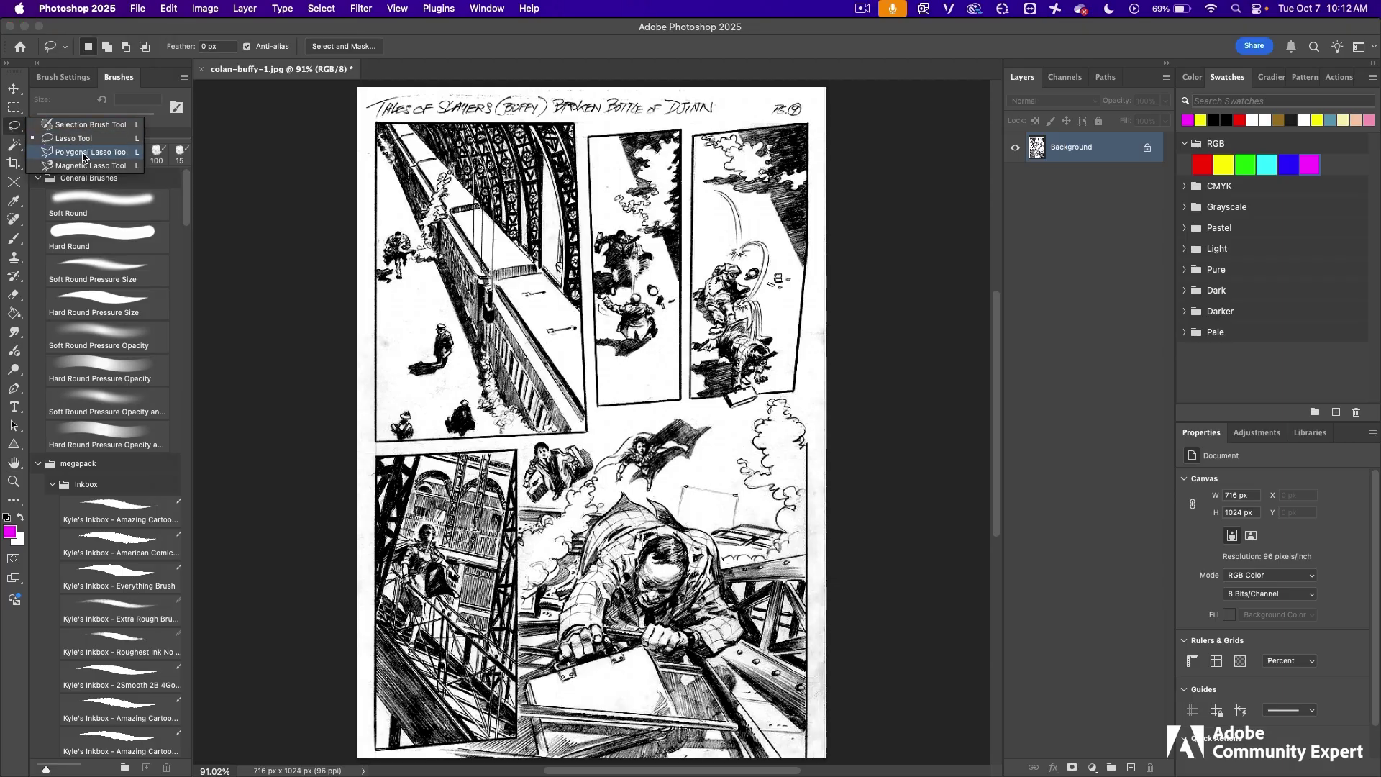
left_click(125, 157)
left_click(517, 440)
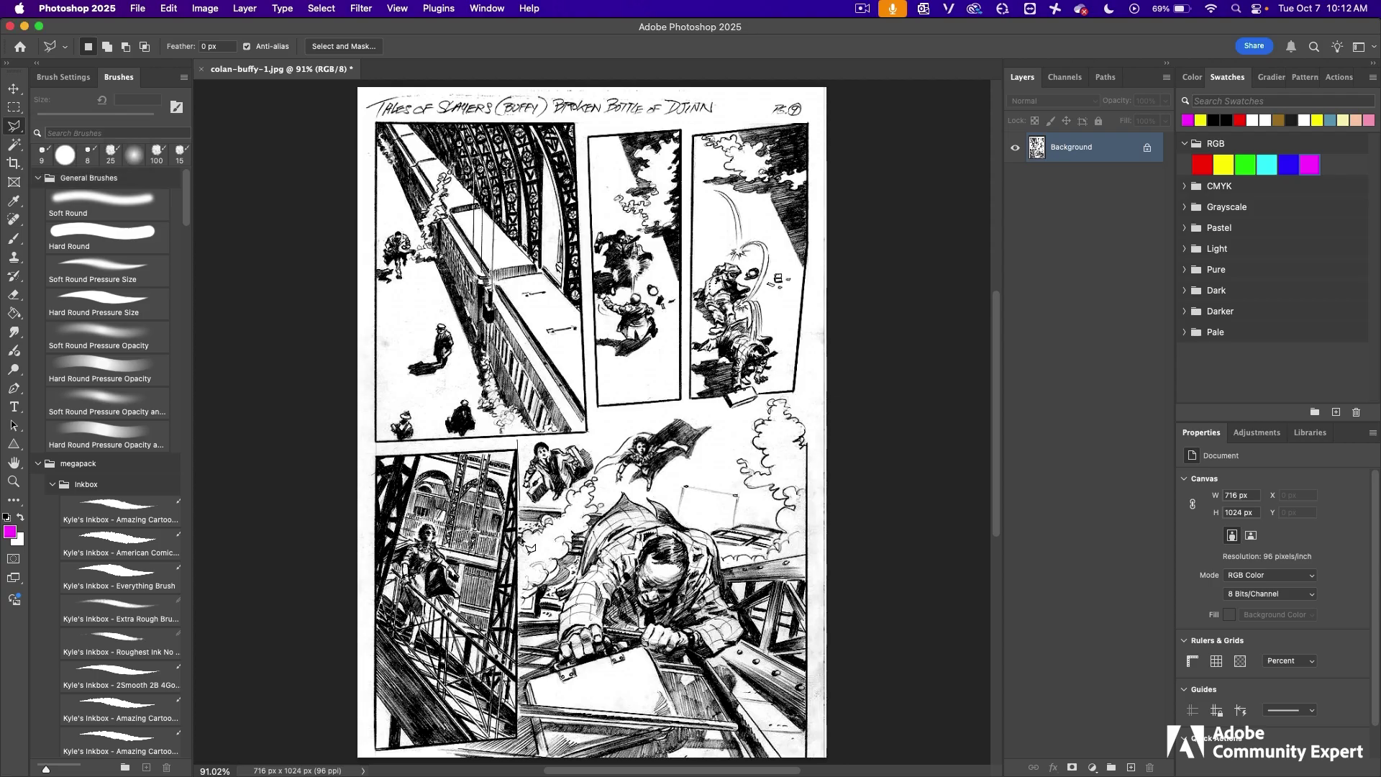
left_click(517, 752)
left_click(440, 752)
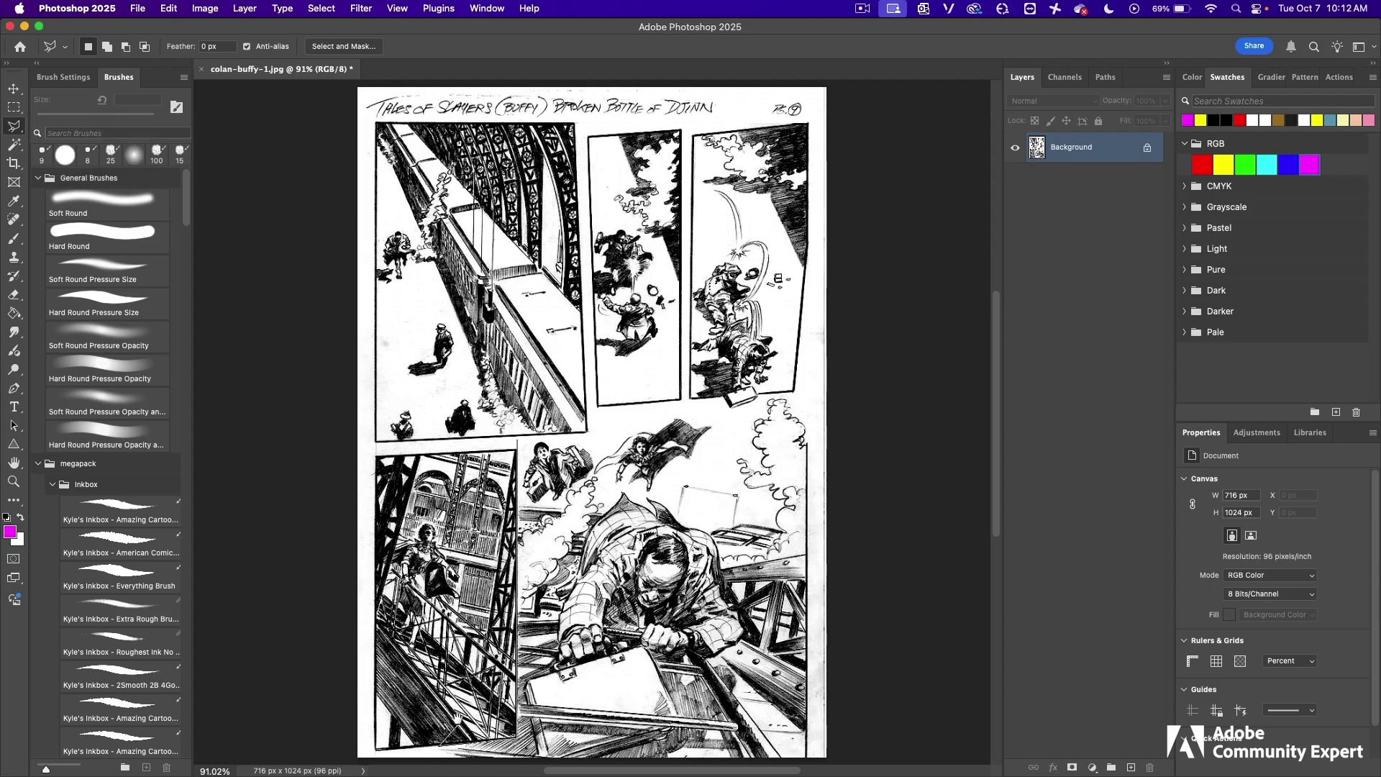
scroll(440, 755, "down", 2)
left_click(438, 674)
left_click(612, 679)
left_click(823, 707)
left_click(865, 615)
left_click(868, 425)
left_click(834, 291)
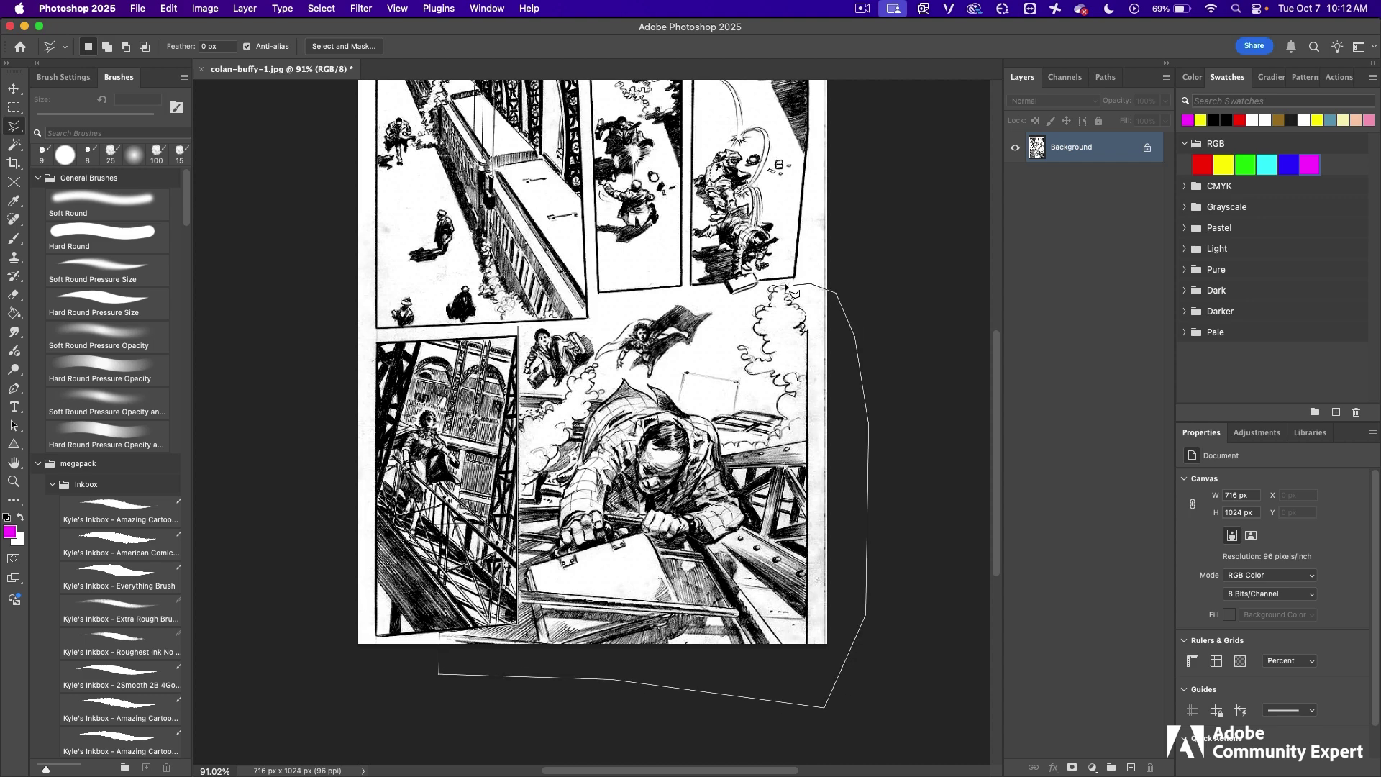
left_click(797, 283)
left_click(740, 304)
left_click(630, 306)
left_click(592, 323)
left_click(519, 326)
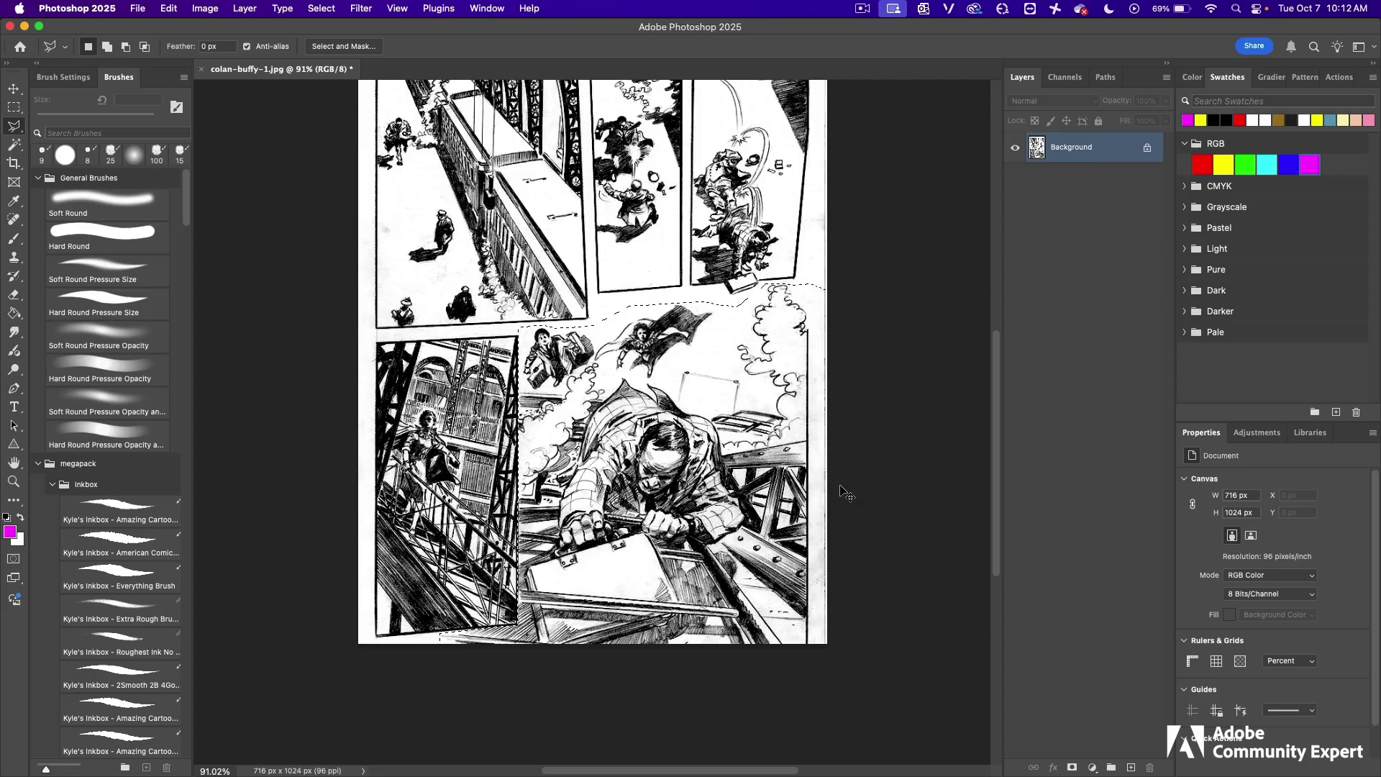
Step: Rotate the selected panel artwork about 26.6° clockwise and put it on its own layer
key("super+t")
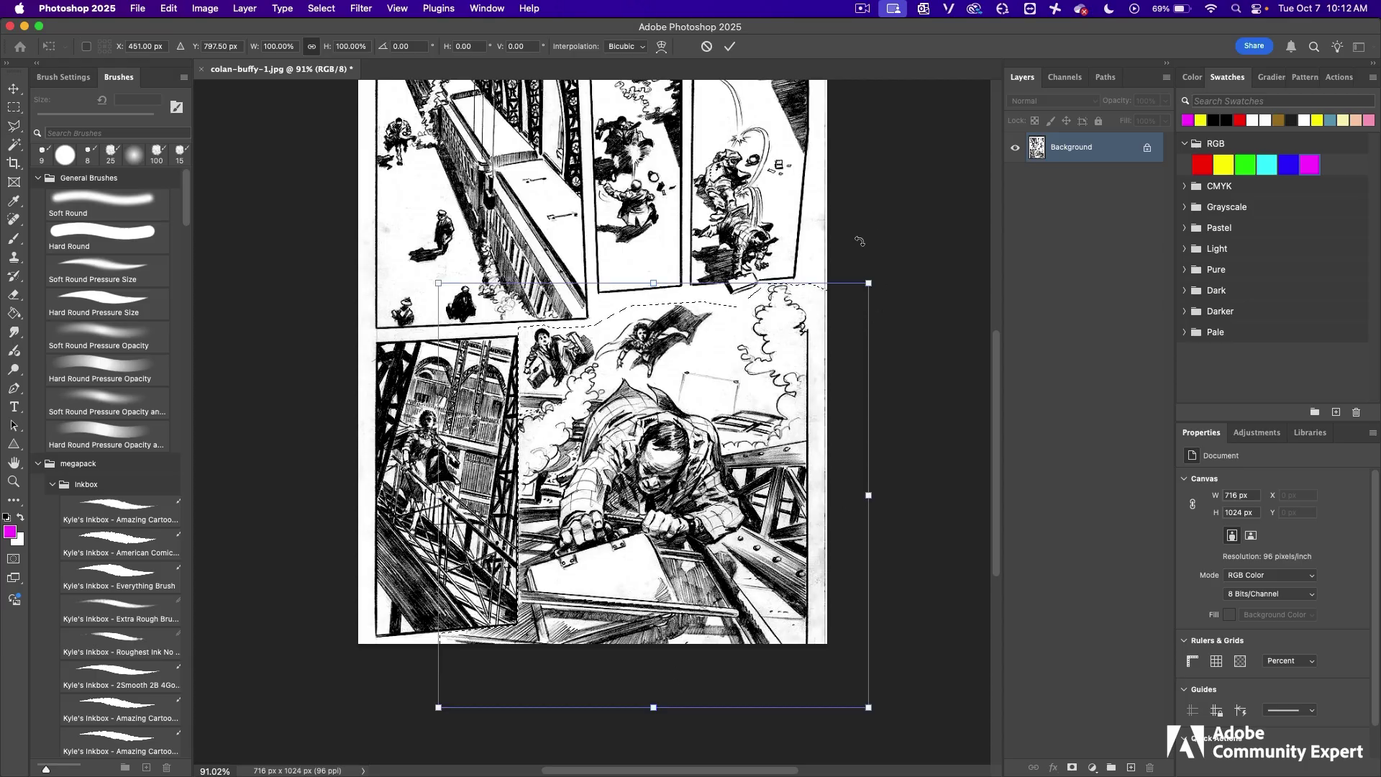
left_click_drag(860, 239, 914, 381)
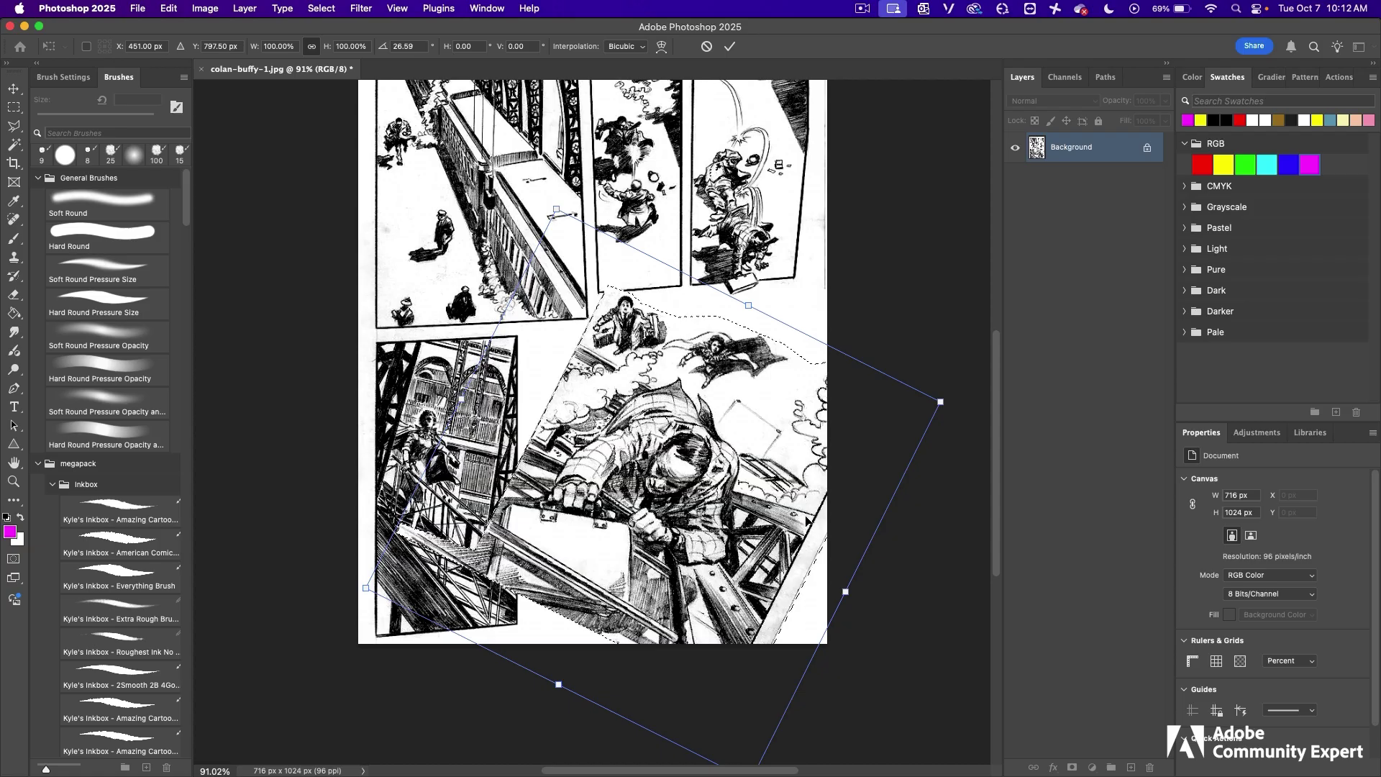
key("Return")
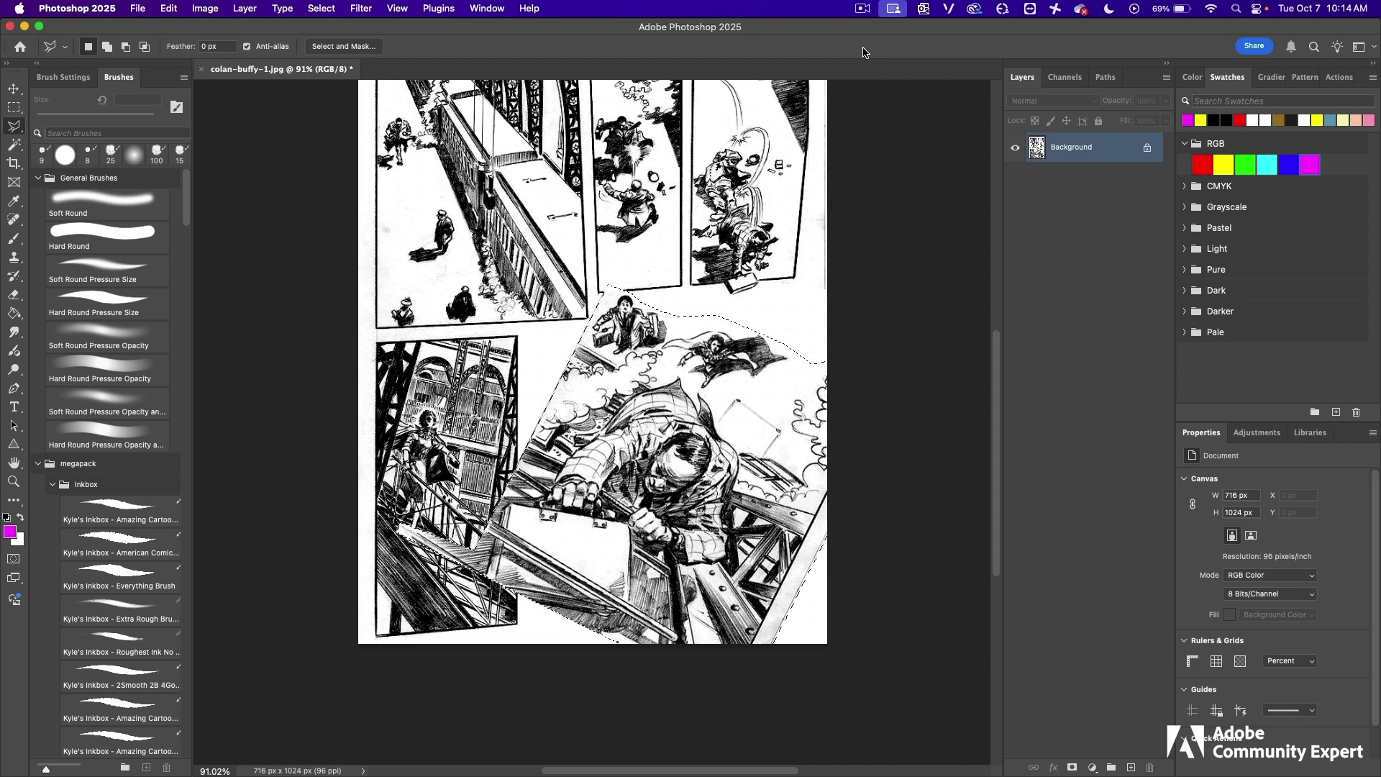
key("super+j")
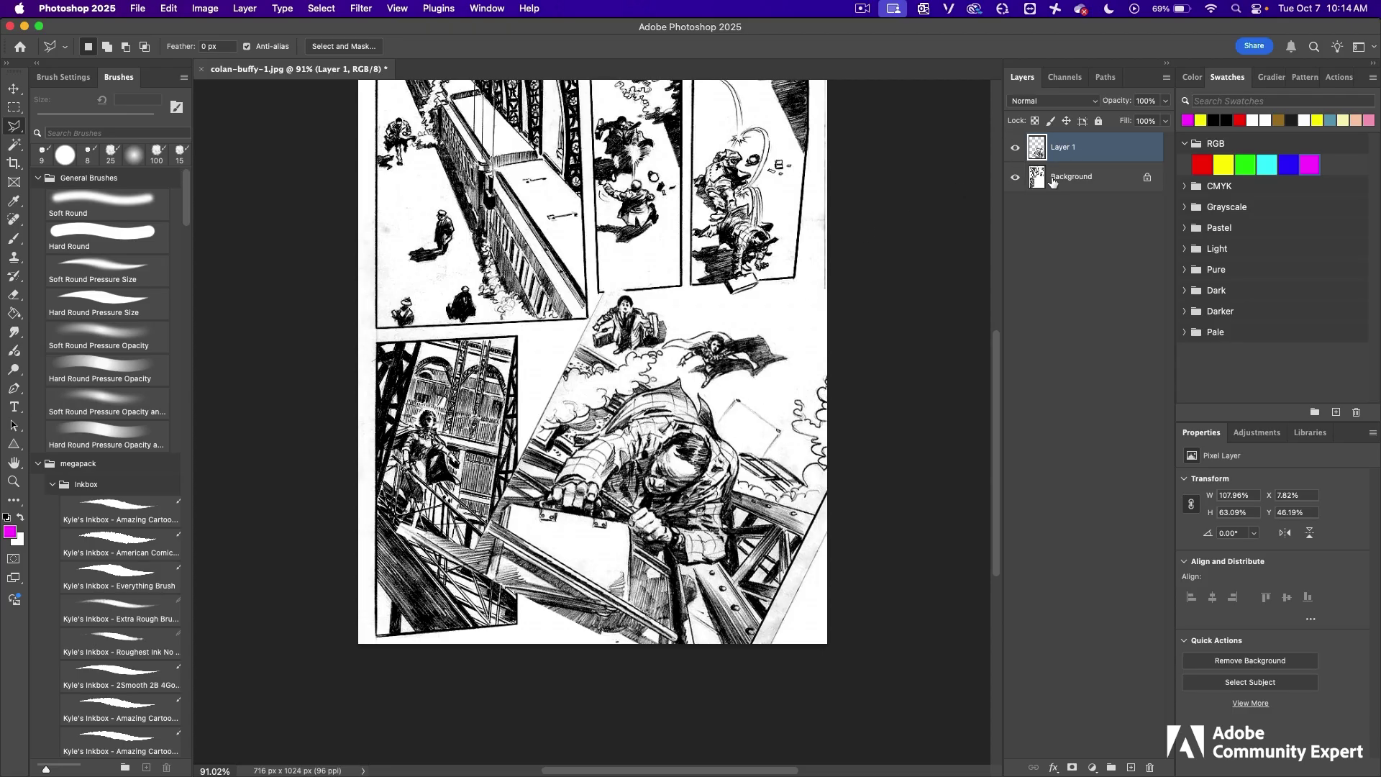
Step: Toggle the visibility of Layer 1 and Background to examine each layer separately, leaving both shown
left_click(1014, 178)
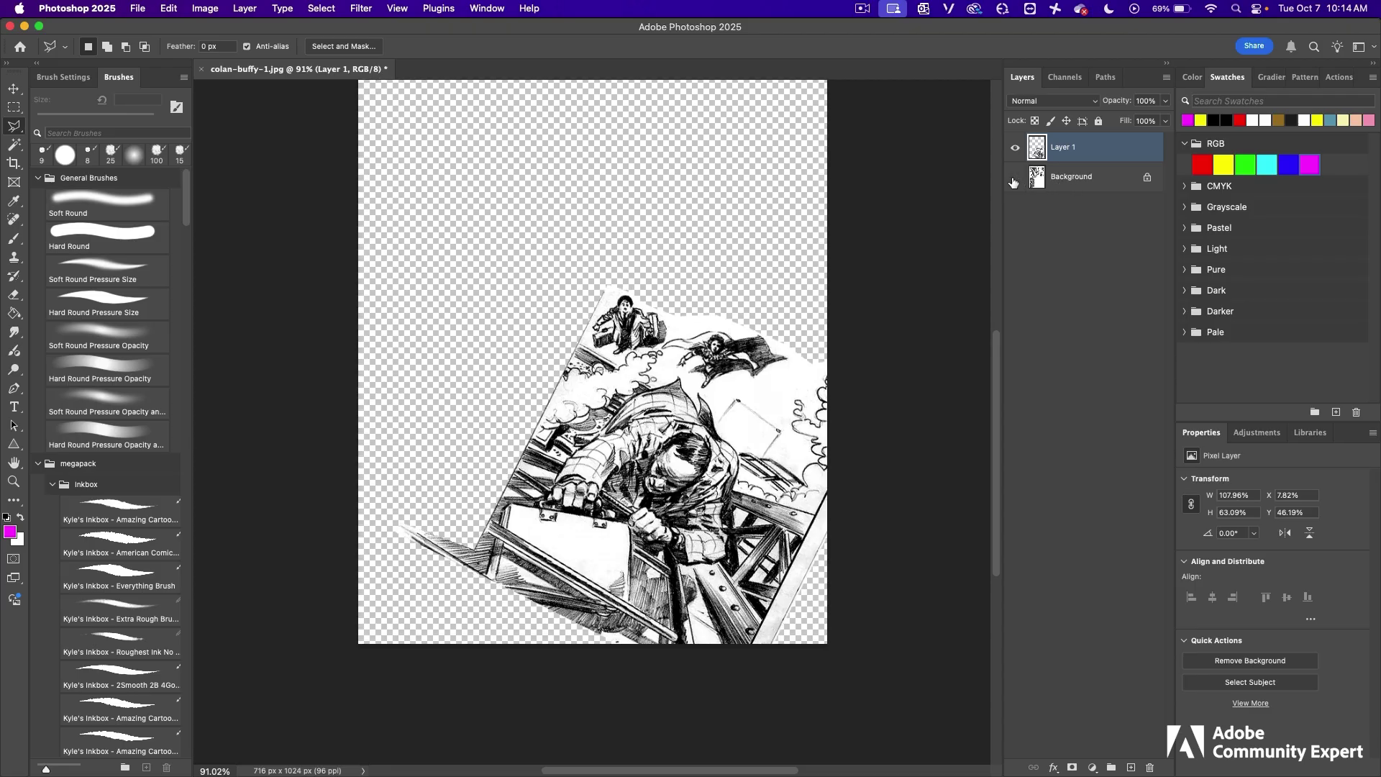
left_click(1015, 149)
left_click(1014, 149)
left_click(1015, 148)
left_click(1015, 149)
left_click(1015, 149)
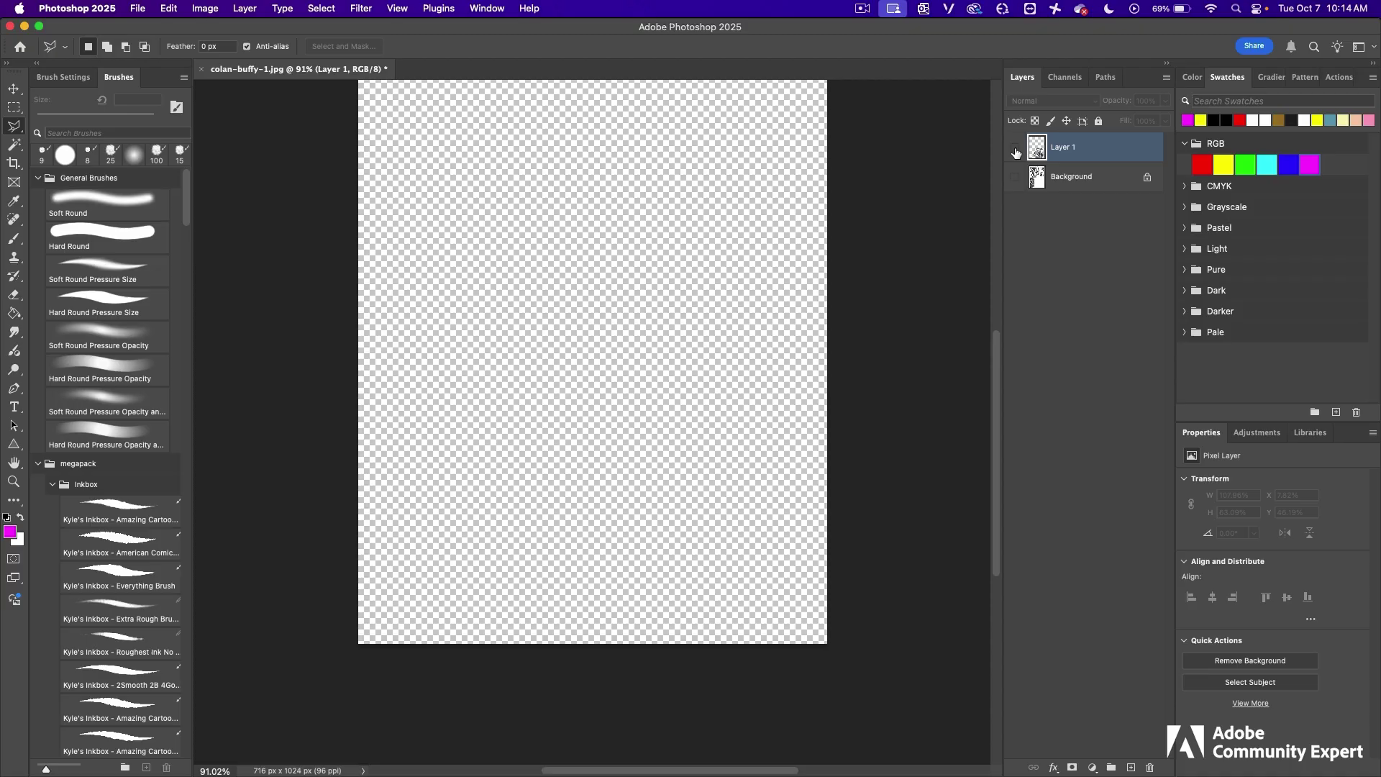
left_click(1014, 148)
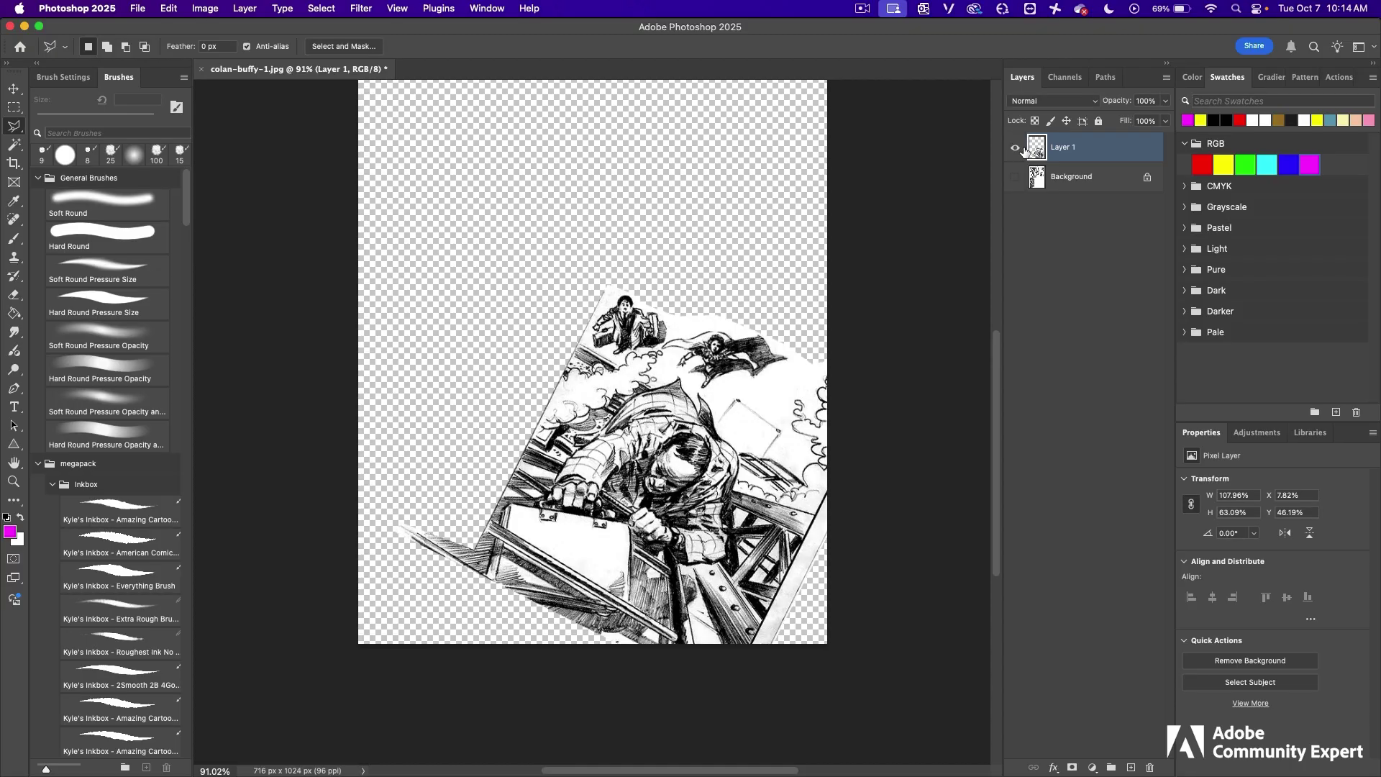
left_click(1015, 149)
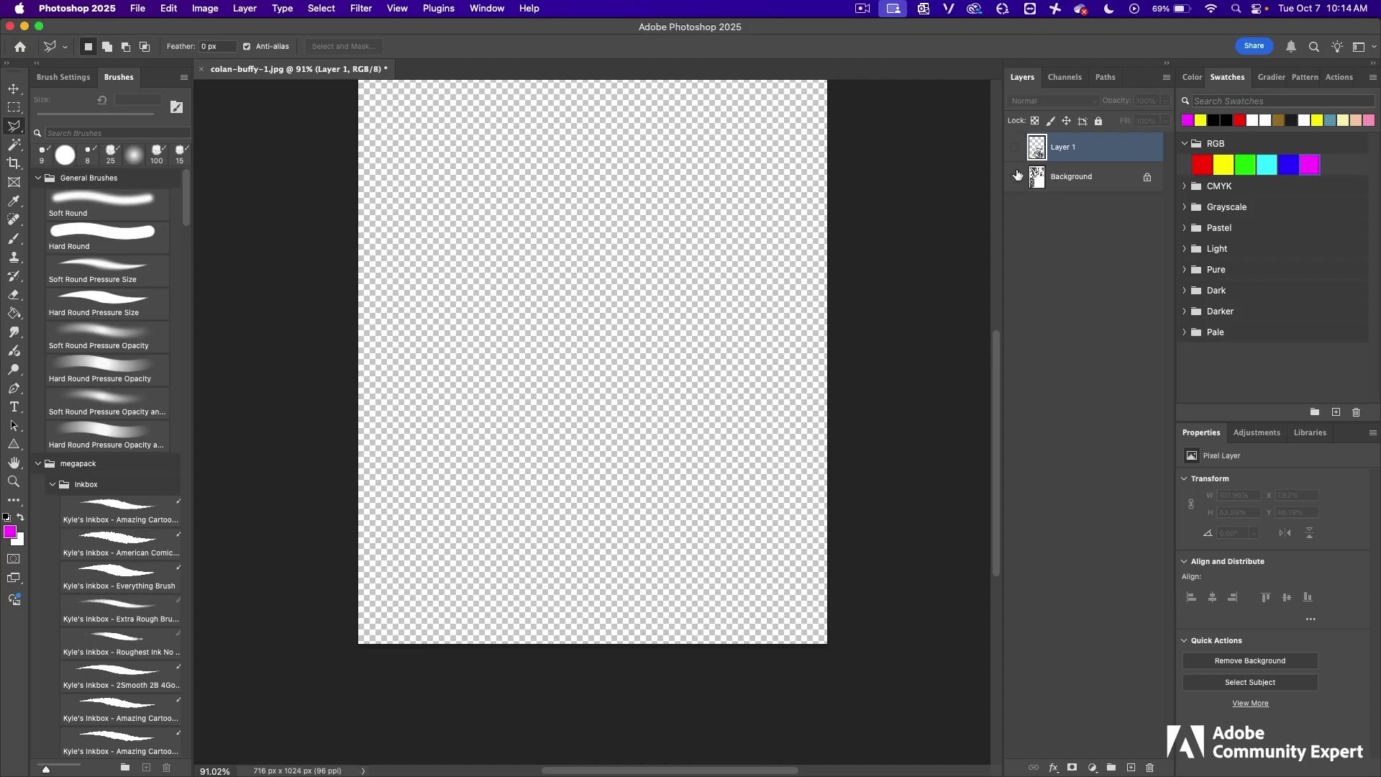
left_click(1015, 178)
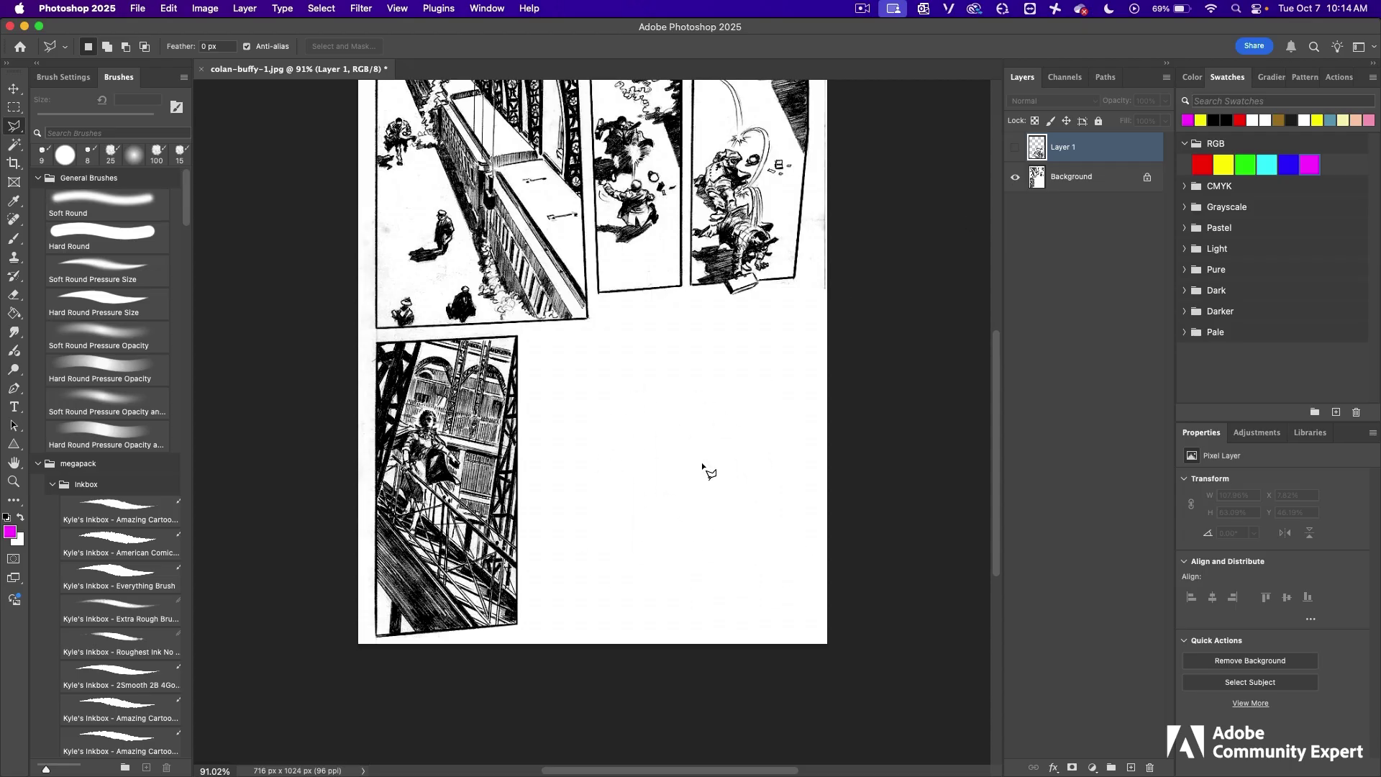
left_click(1014, 149)
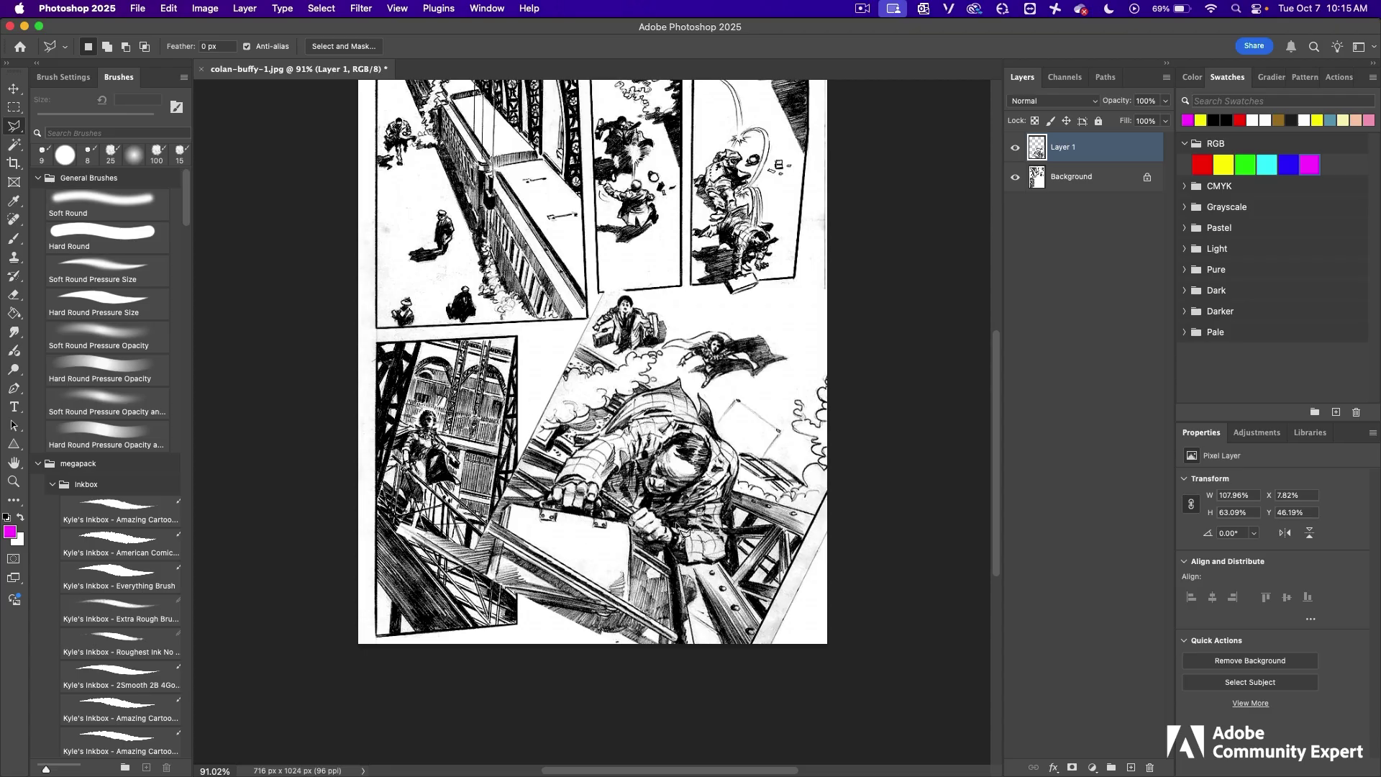
Step: Erase the rotated artwork's overlap on the neighbouring panel and its stray outer edges on Layer 1 with a 100 px Hard Round eraser
key("e")
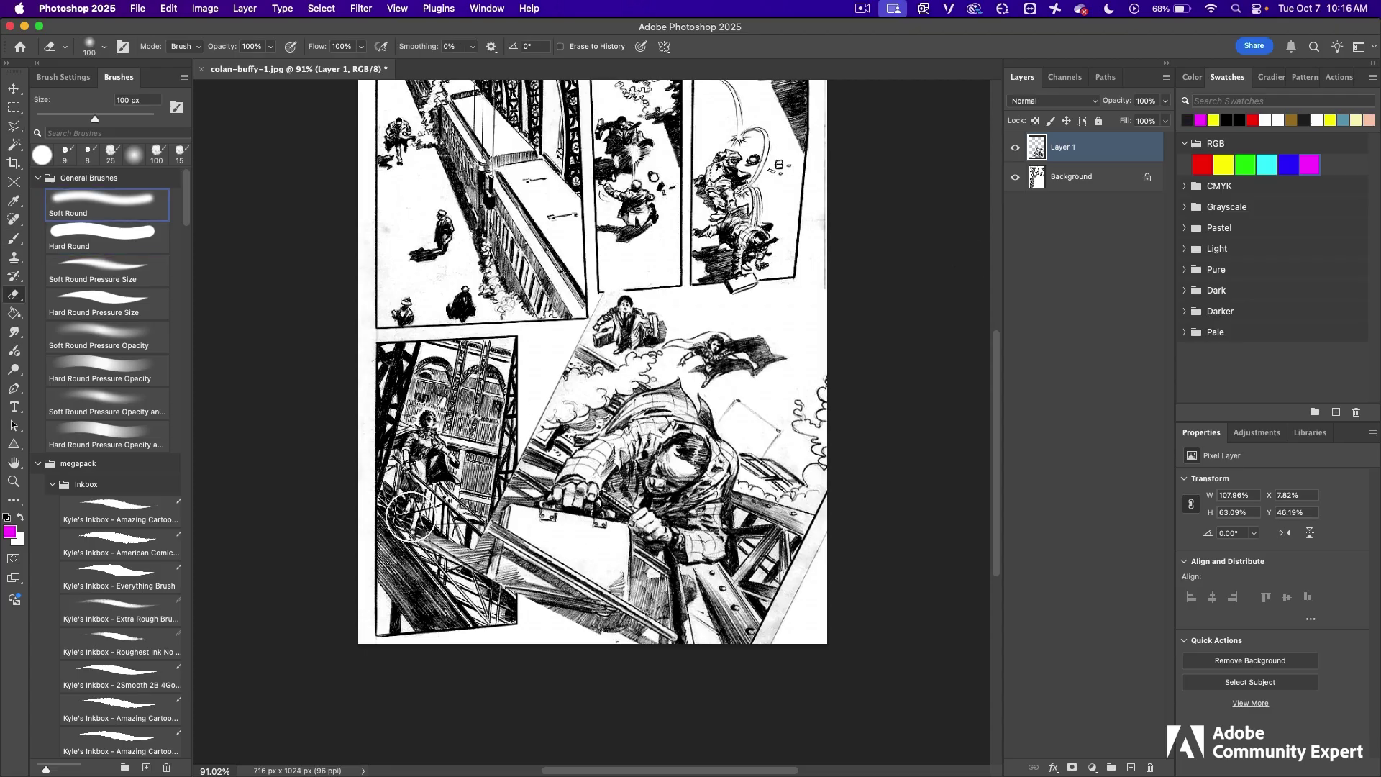
mouse_move(435, 550)
left_mouse_down()
mouse_move(460, 558)
mouse_move(483, 484)
mouse_move(500, 550)
left_mouse_up()
key("period")
mouse_move(614, 254)
left_mouse_down()
mouse_move(633, 259)
mouse_move(620, 259)
left_mouse_up()
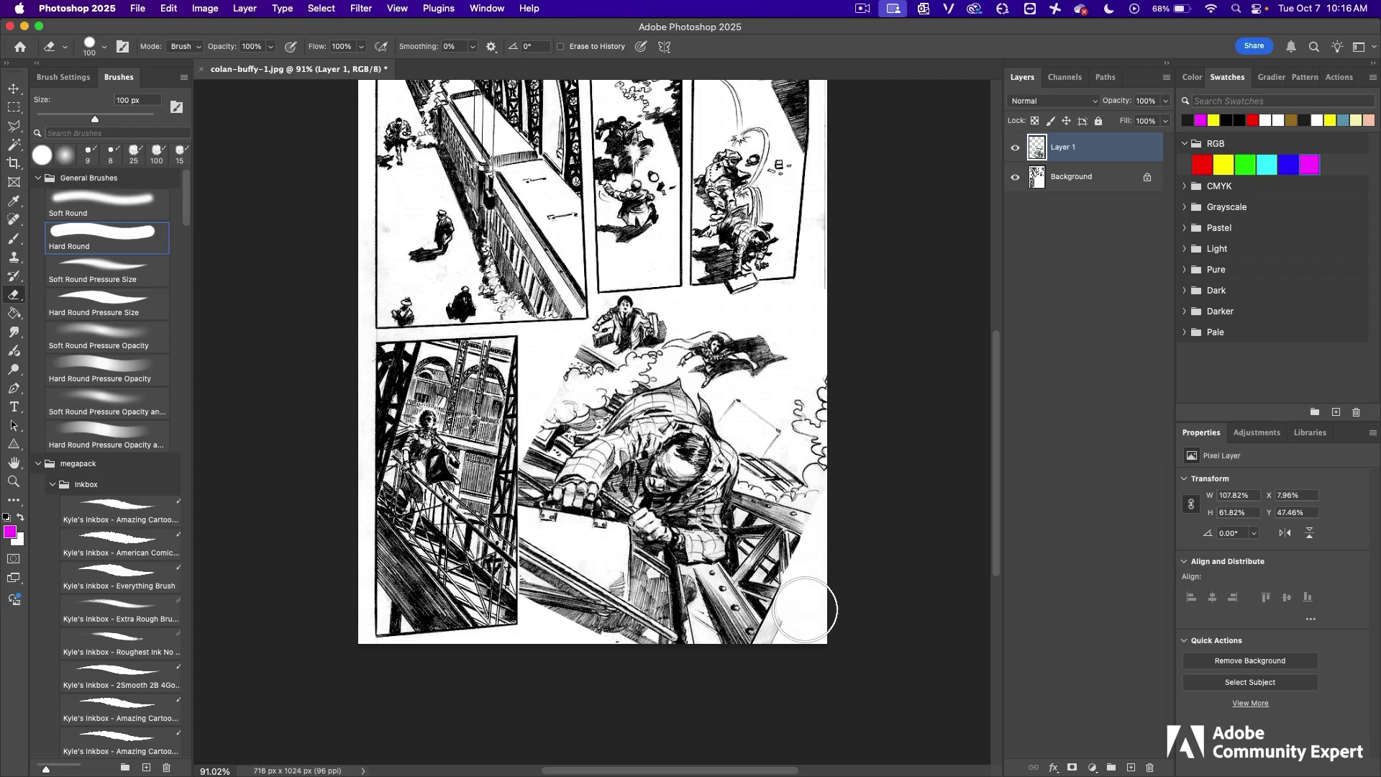
left_click_drag(795, 616, 806, 597)
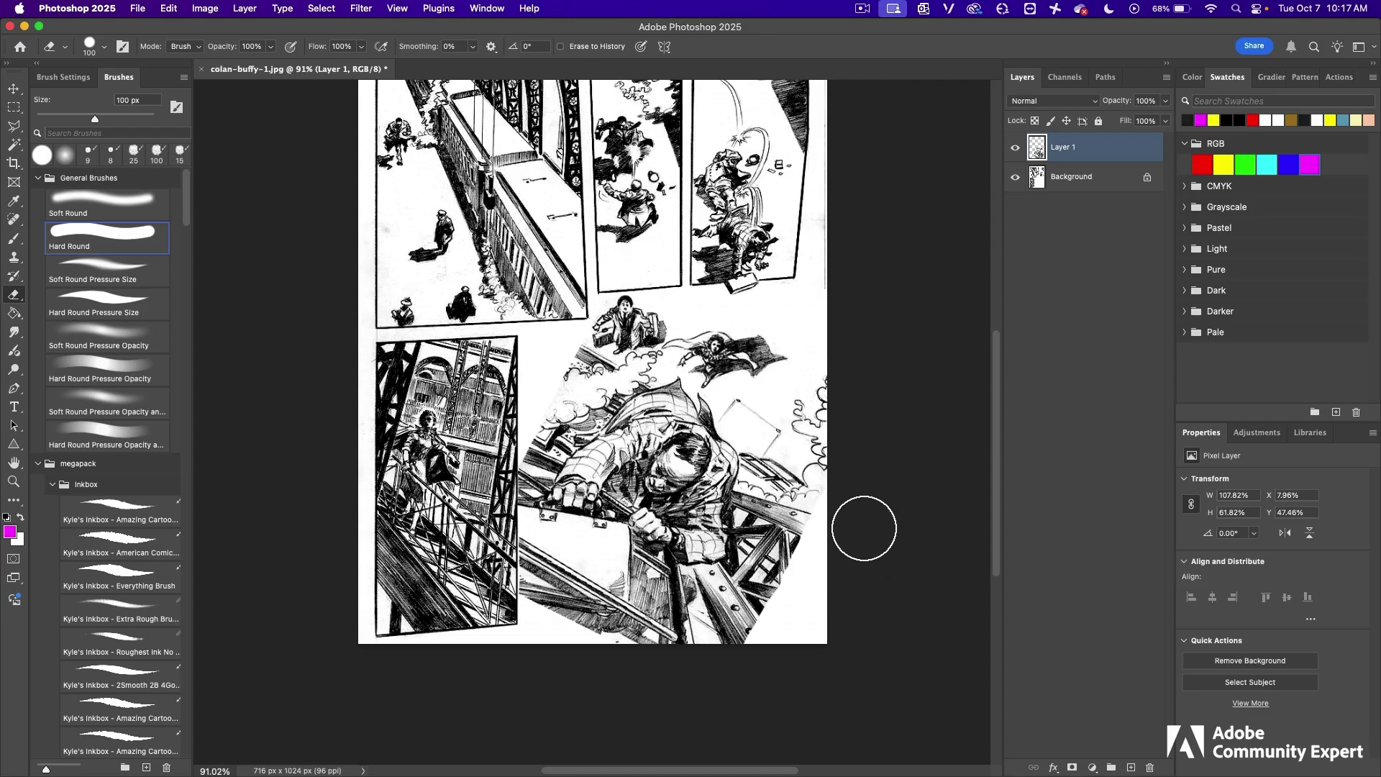
Step: Show the Contextual Task Bar and run Generative Fill with an empty prompt on the lassoed lower-right corner of the page
left_click(487, 8)
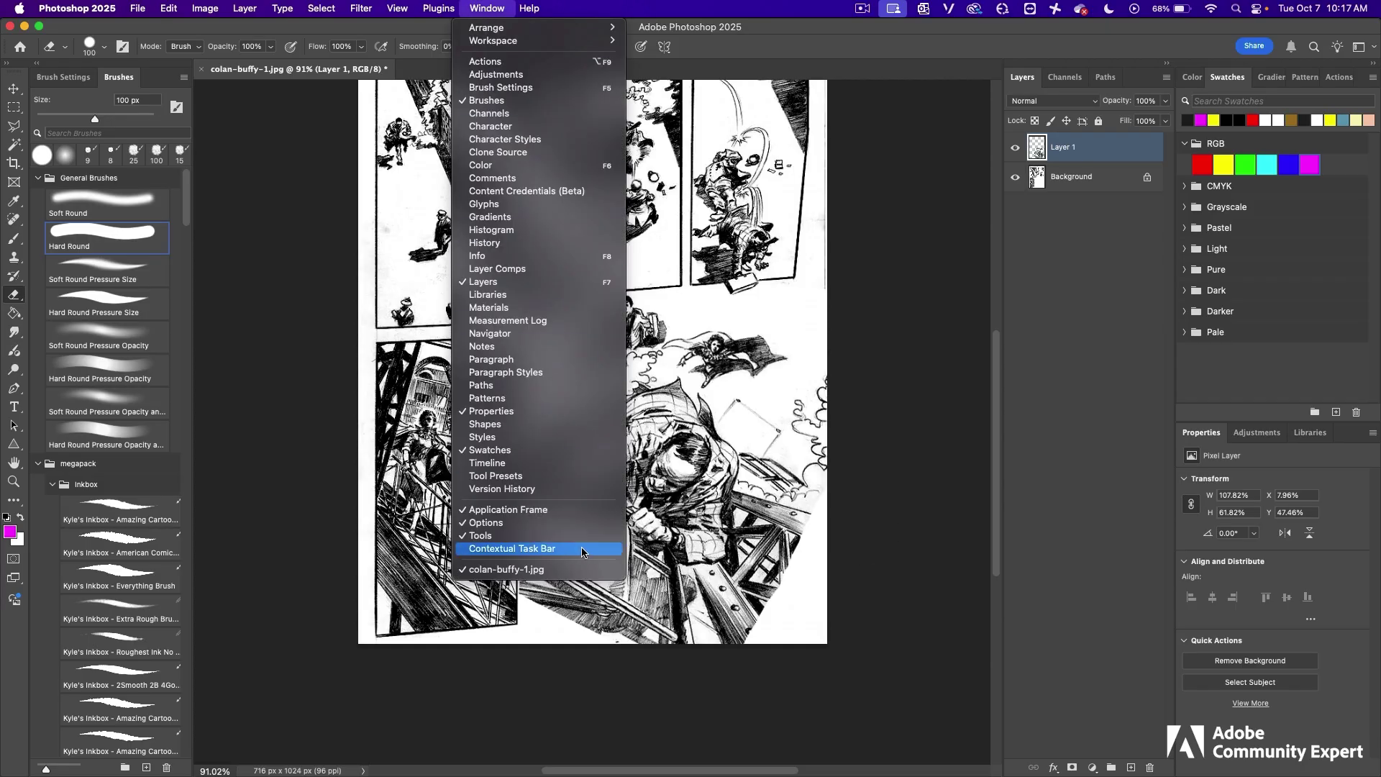
left_click(512, 549)
left_click_drag(14, 126, 63, 141)
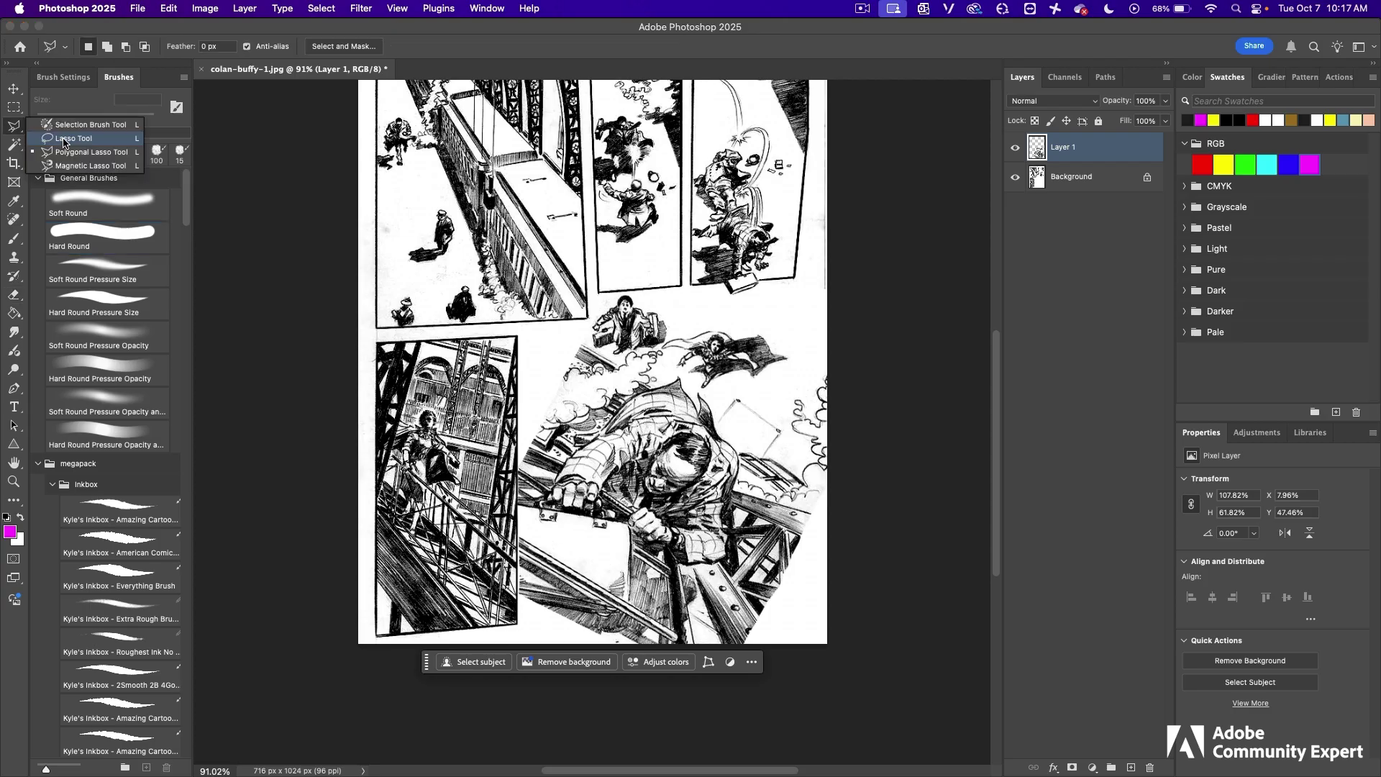
left_click(88, 133)
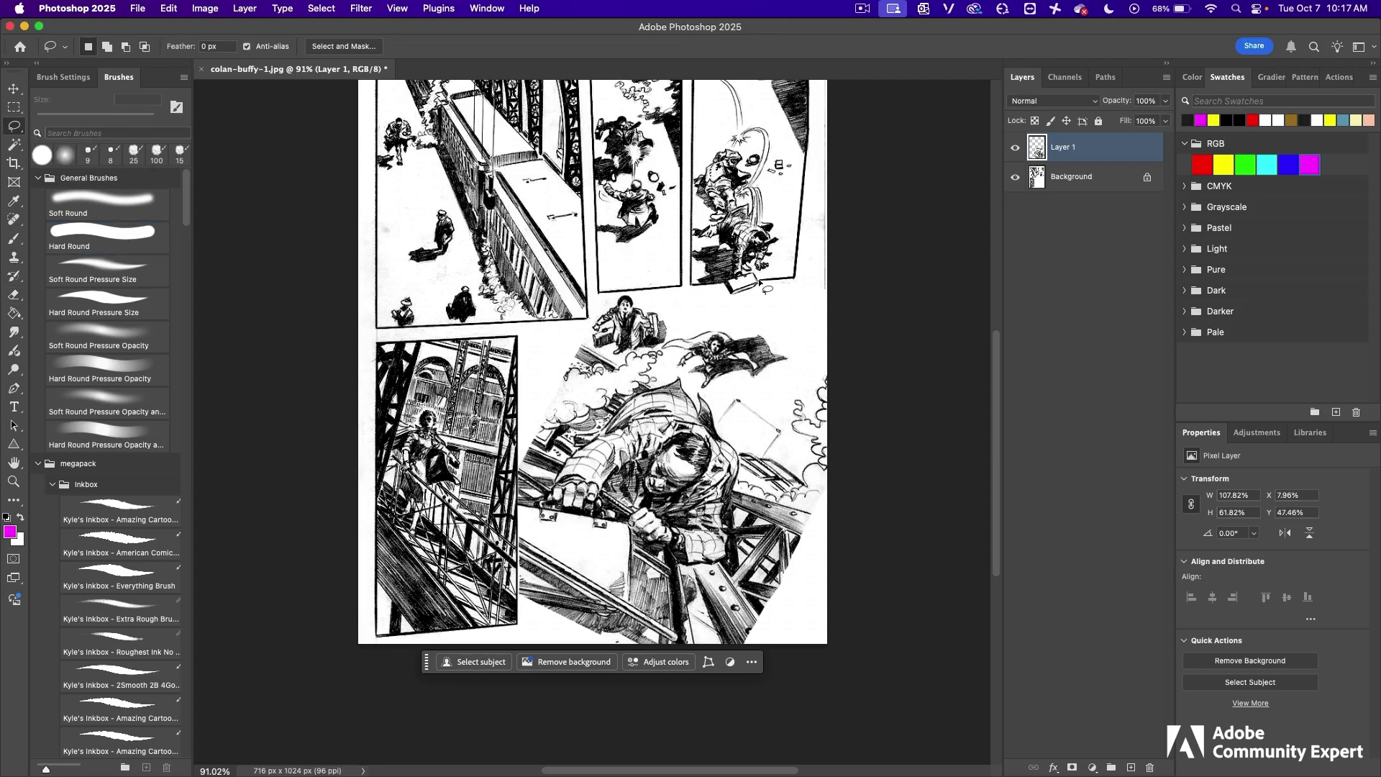
mouse_move(829, 489)
left_mouse_down()
mouse_move(729, 555)
mouse_move(707, 598)
mouse_move(712, 635)
mouse_move(747, 655)
mouse_move(803, 652)
mouse_move(834, 600)
mouse_move(833, 494)
left_mouse_up()
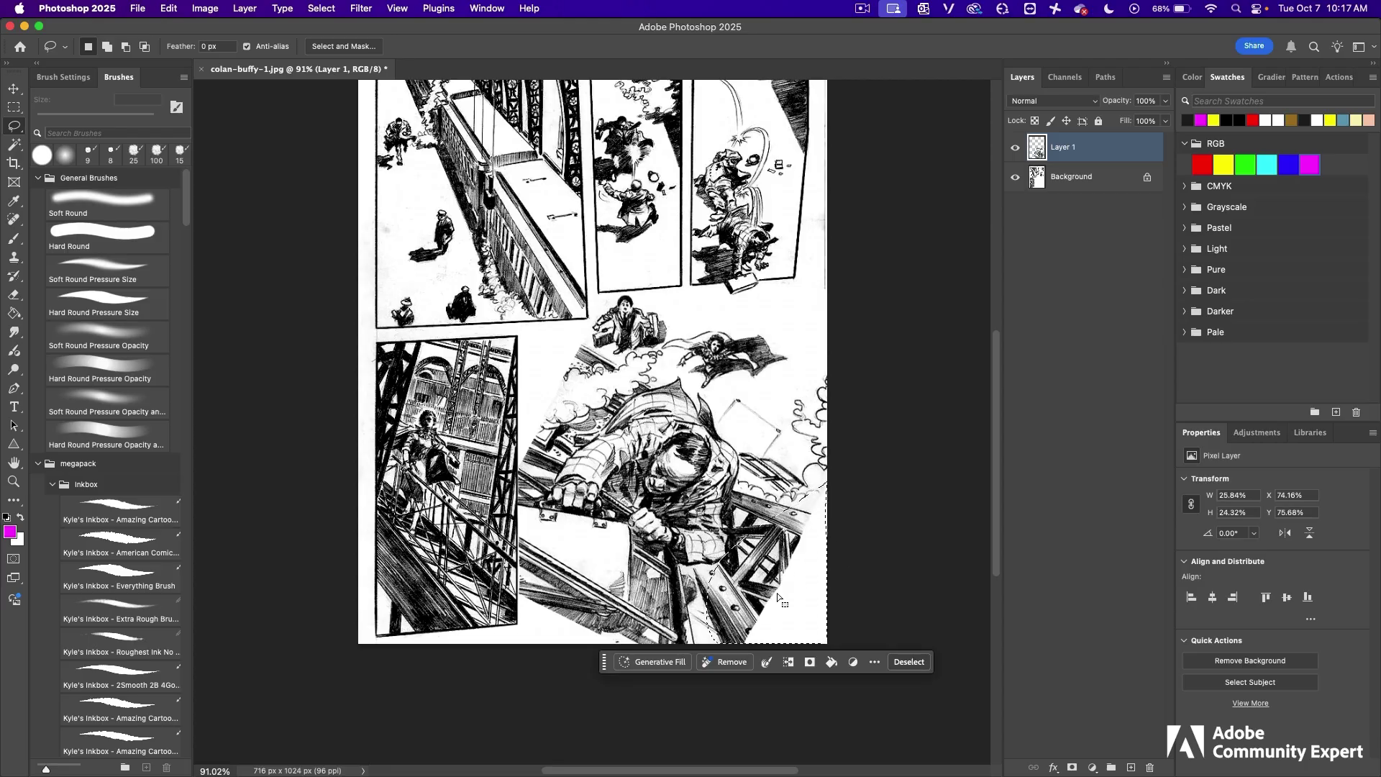
left_click(660, 663)
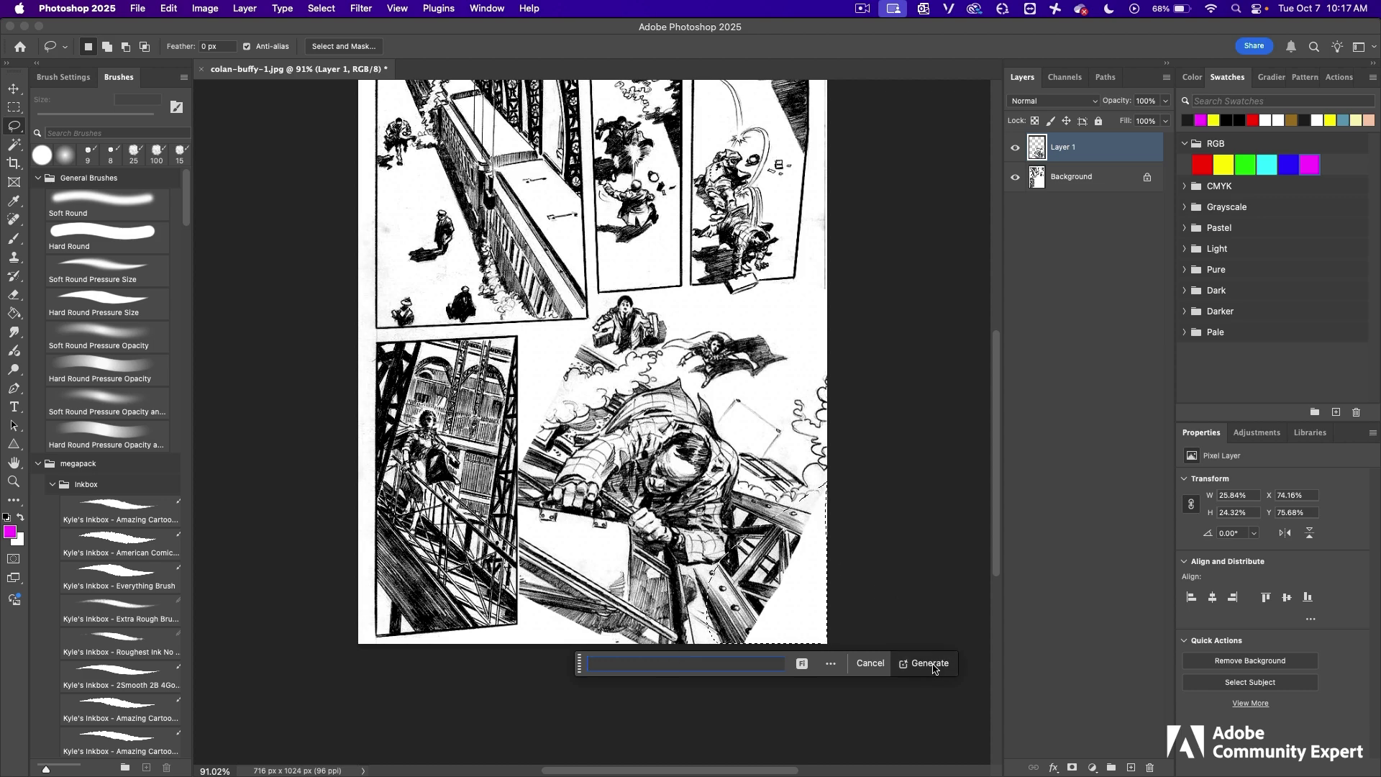
left_click(931, 665)
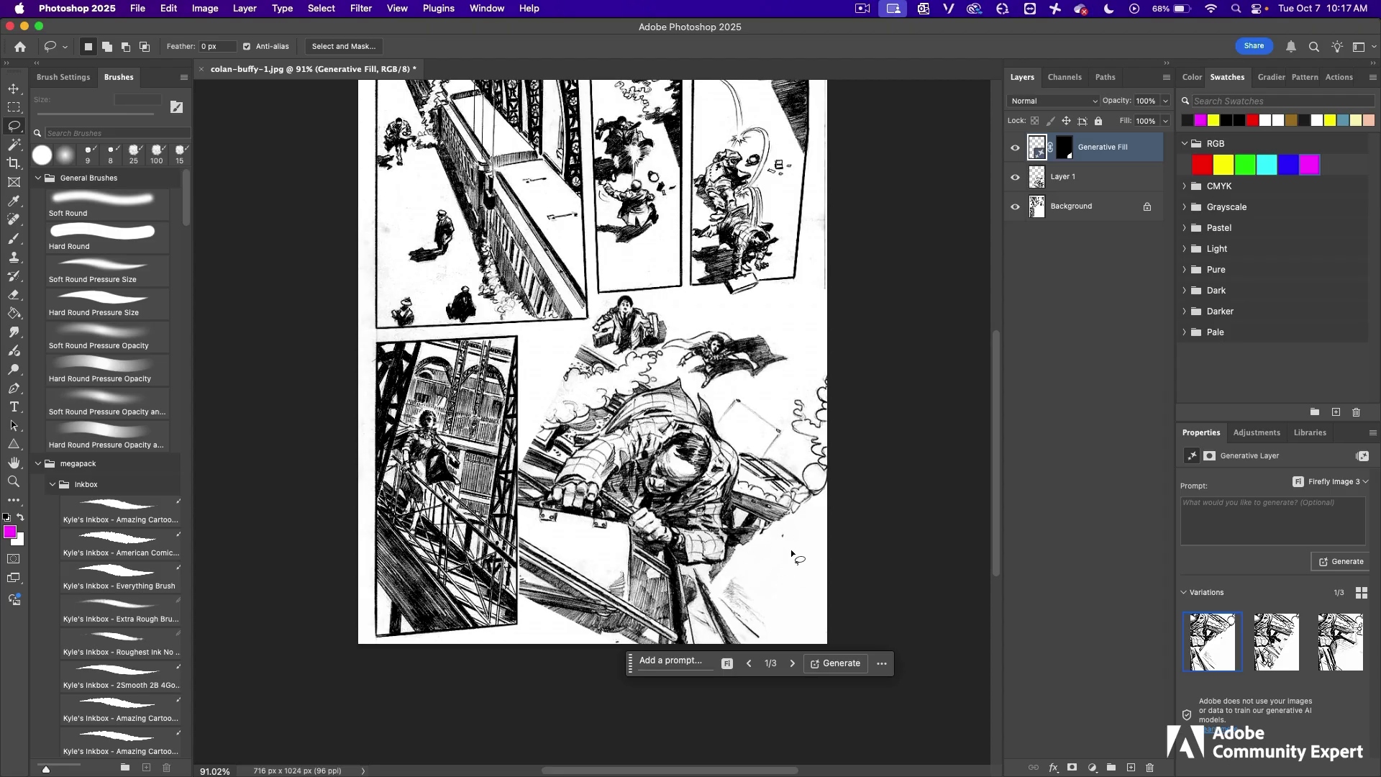
Step: Preview the second Generative Fill variation and switch the corner to the third one
left_click(1276, 640)
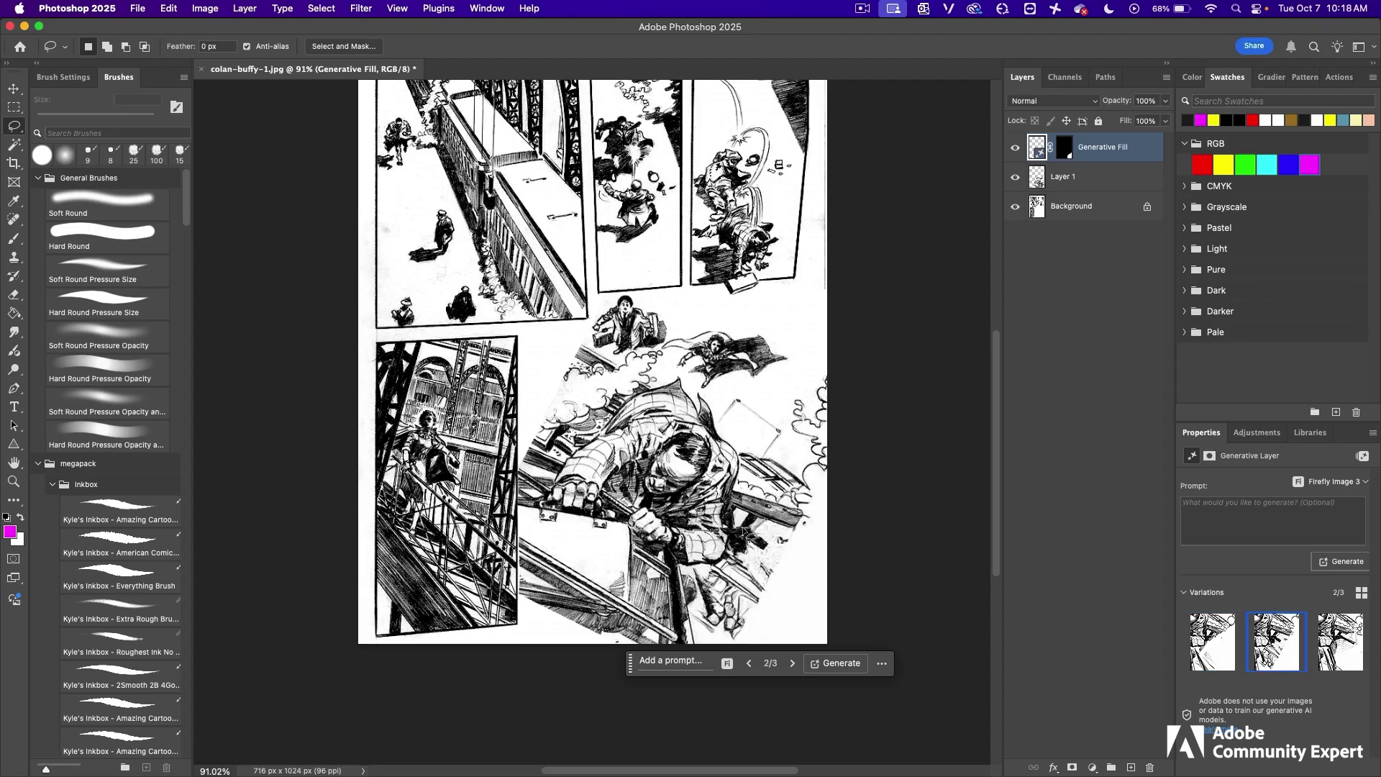
mouse_move(1339, 640)
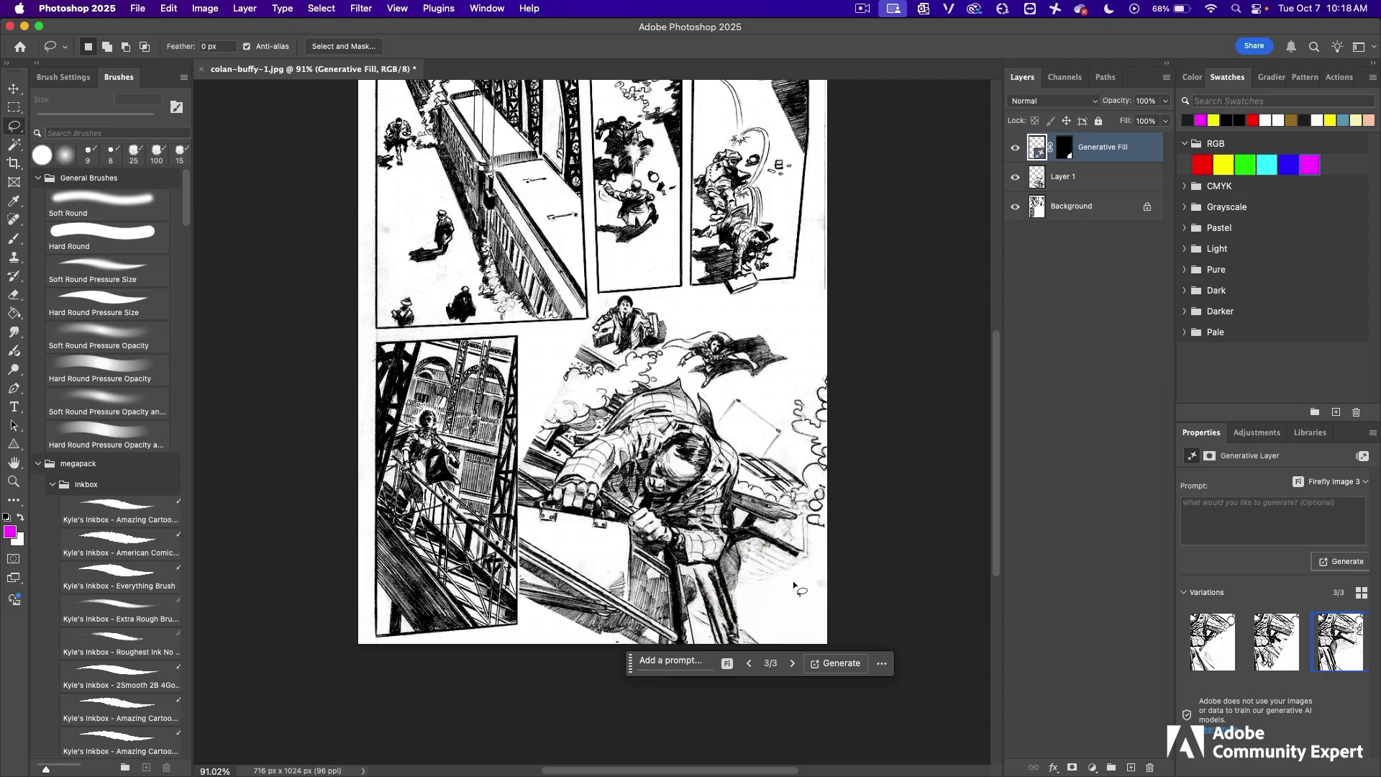
Step: Hide the Generative Fill layer and select the page's blank lower-right corner with the Polygonal Lasso, following the rotated artwork's slanted edge
left_click(1015, 149)
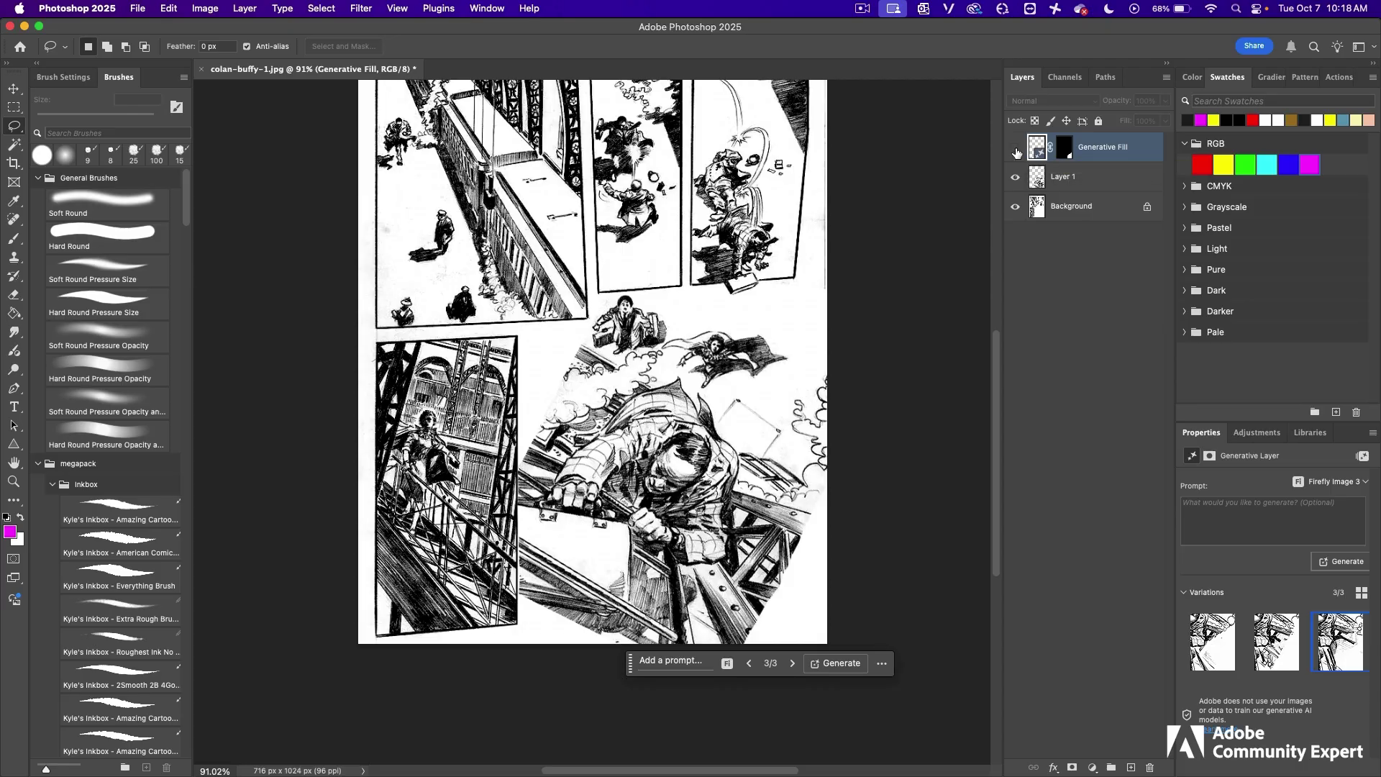
left_click_drag(14, 126, 75, 158)
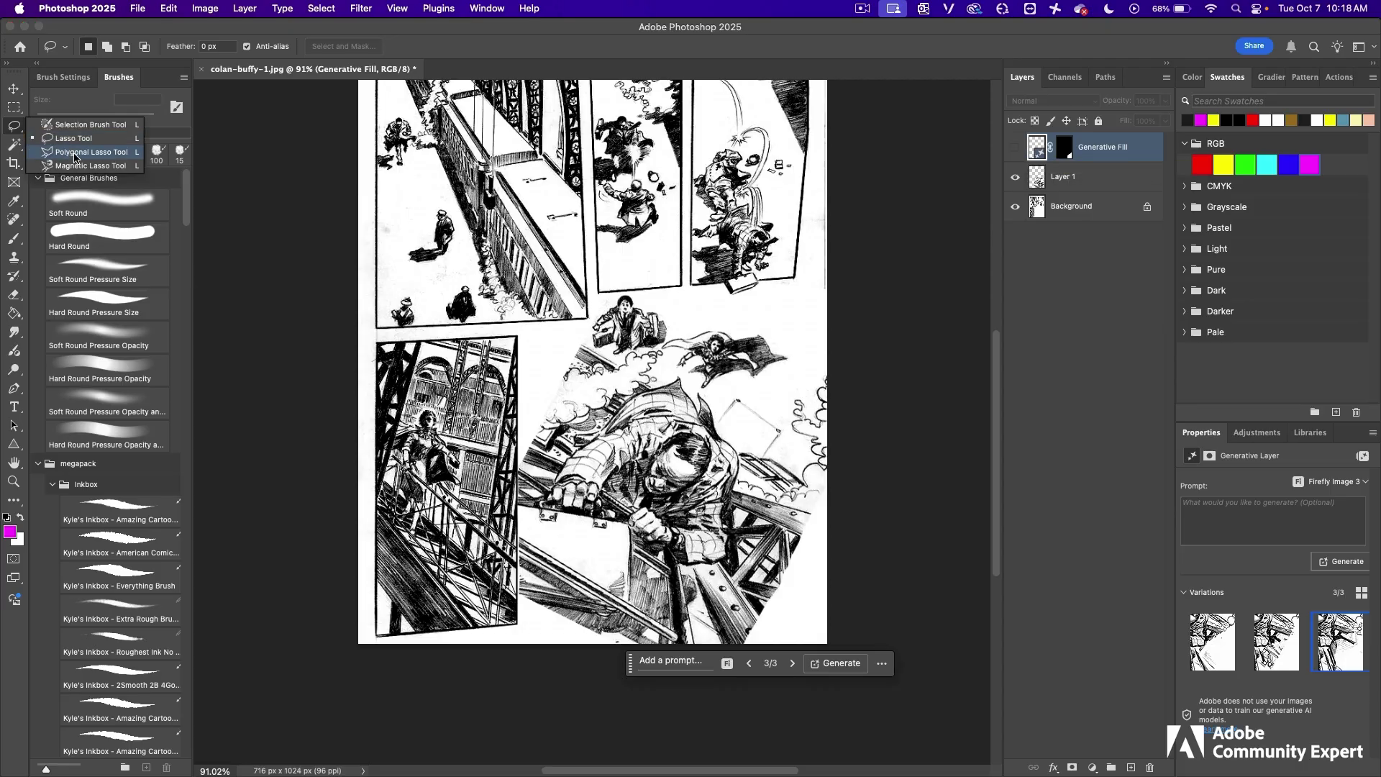
left_click(118, 158)
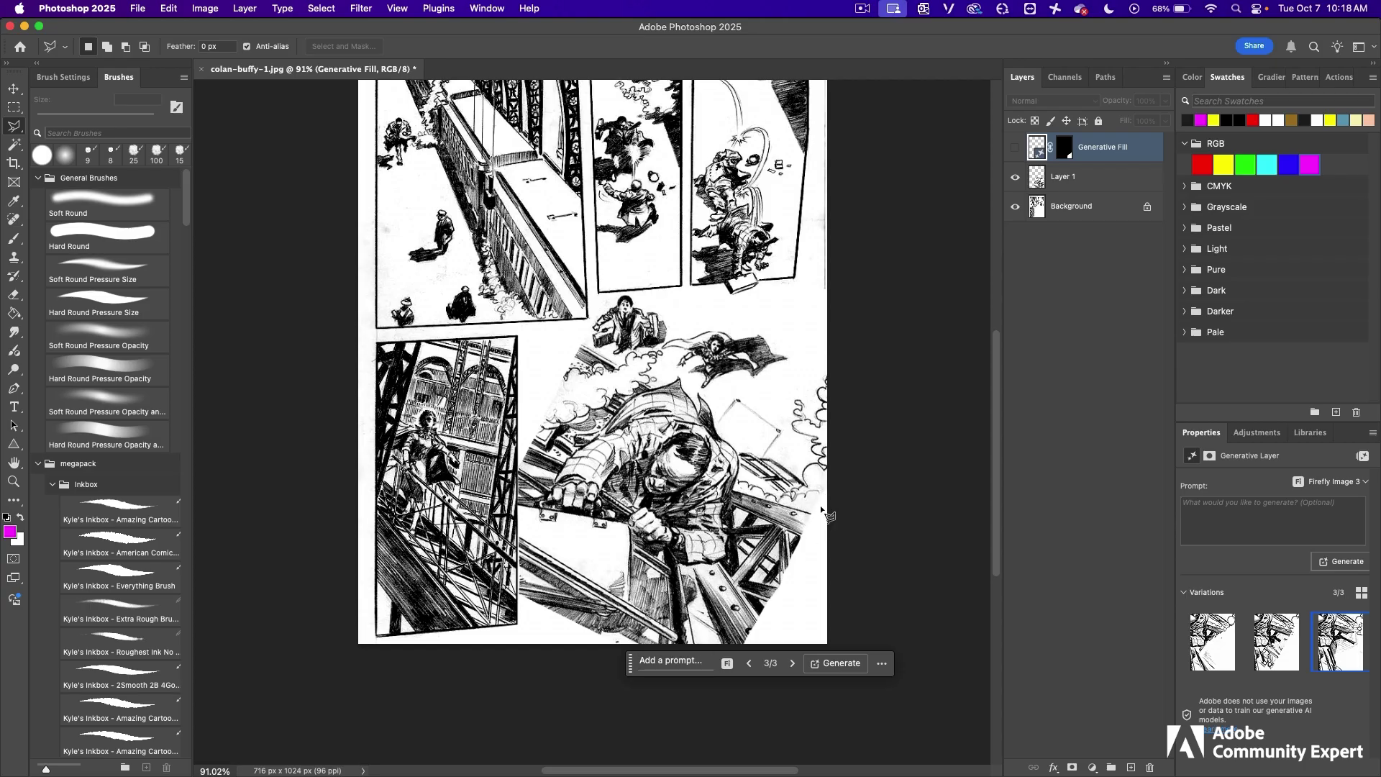
left_click(834, 461)
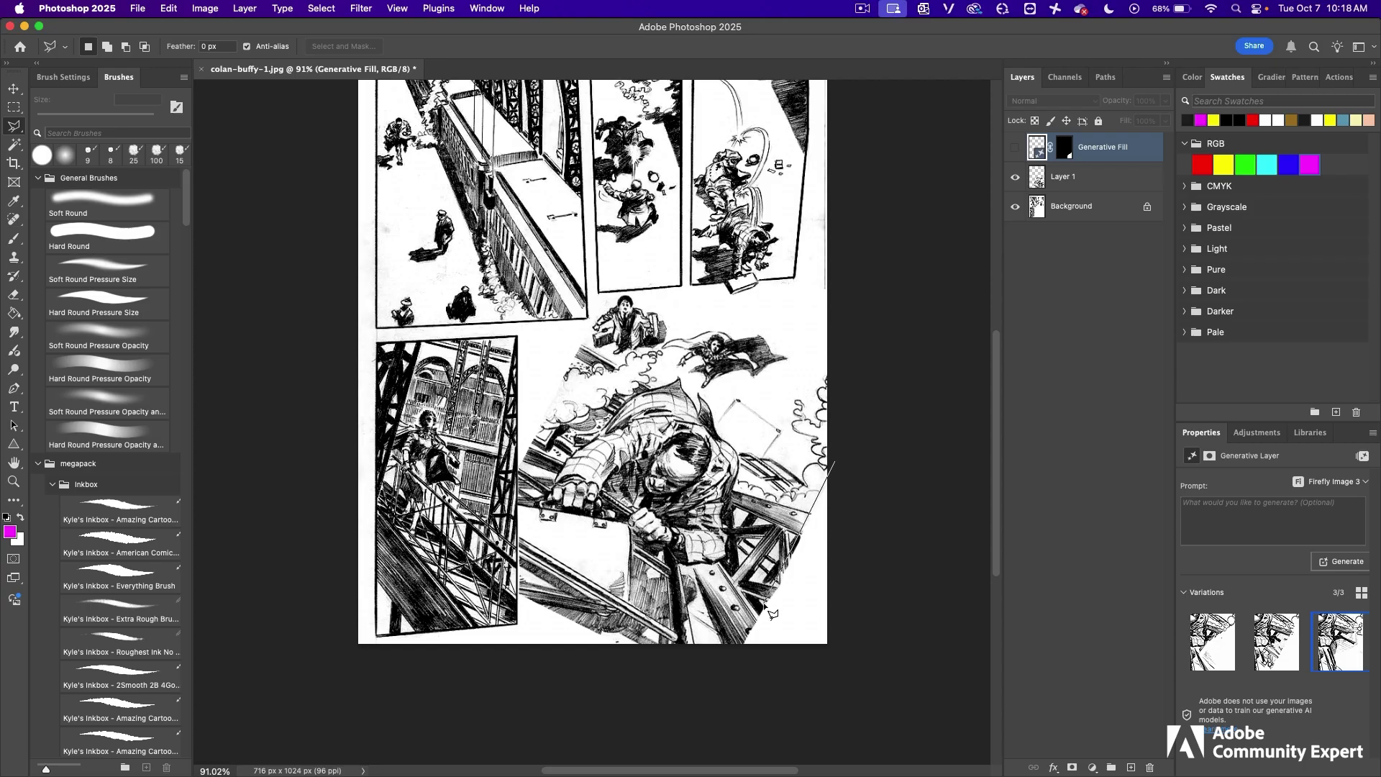
left_click(732, 655)
left_click(814, 669)
left_click(852, 663)
left_click(834, 461)
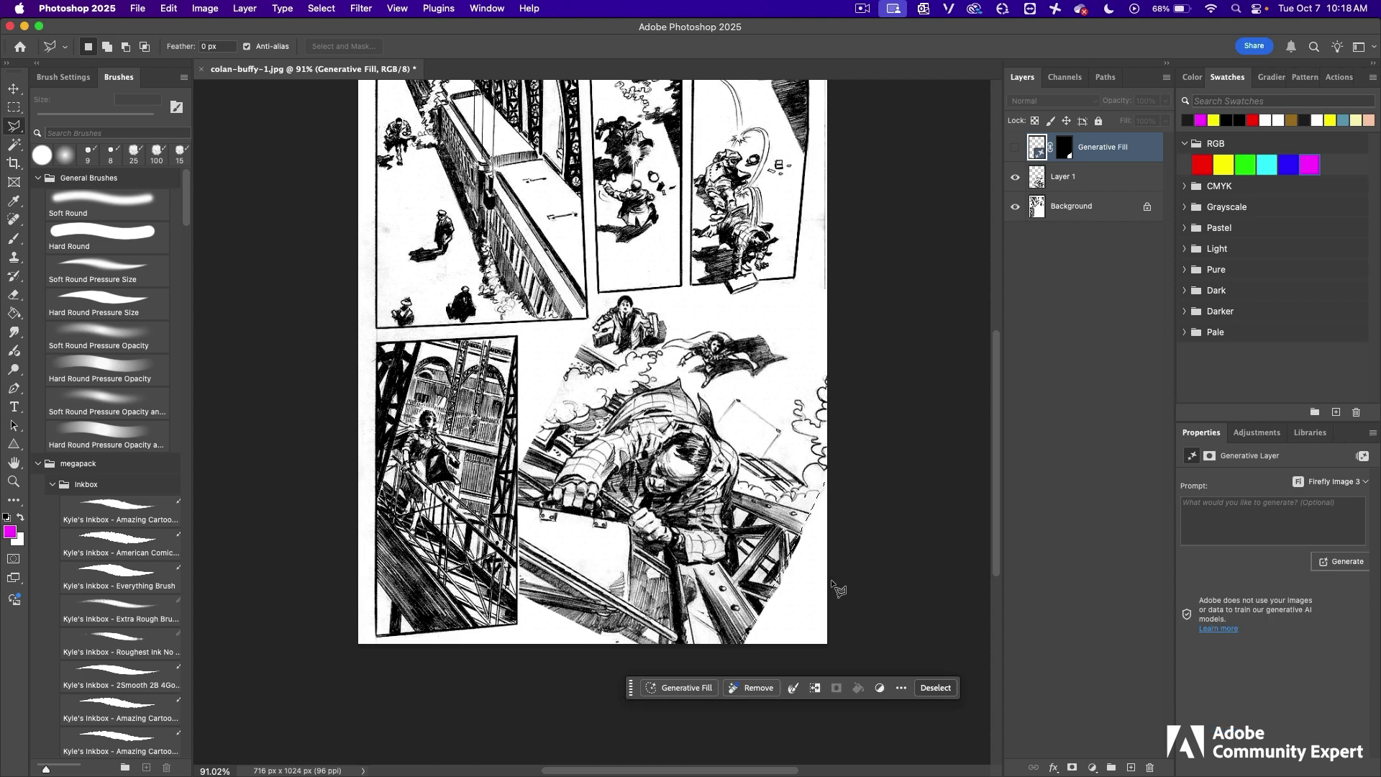
Step: Run Generative Fill with an empty prompt on the selected corner from Layer 1, and keep the first variation after previewing the others
left_click(1070, 179)
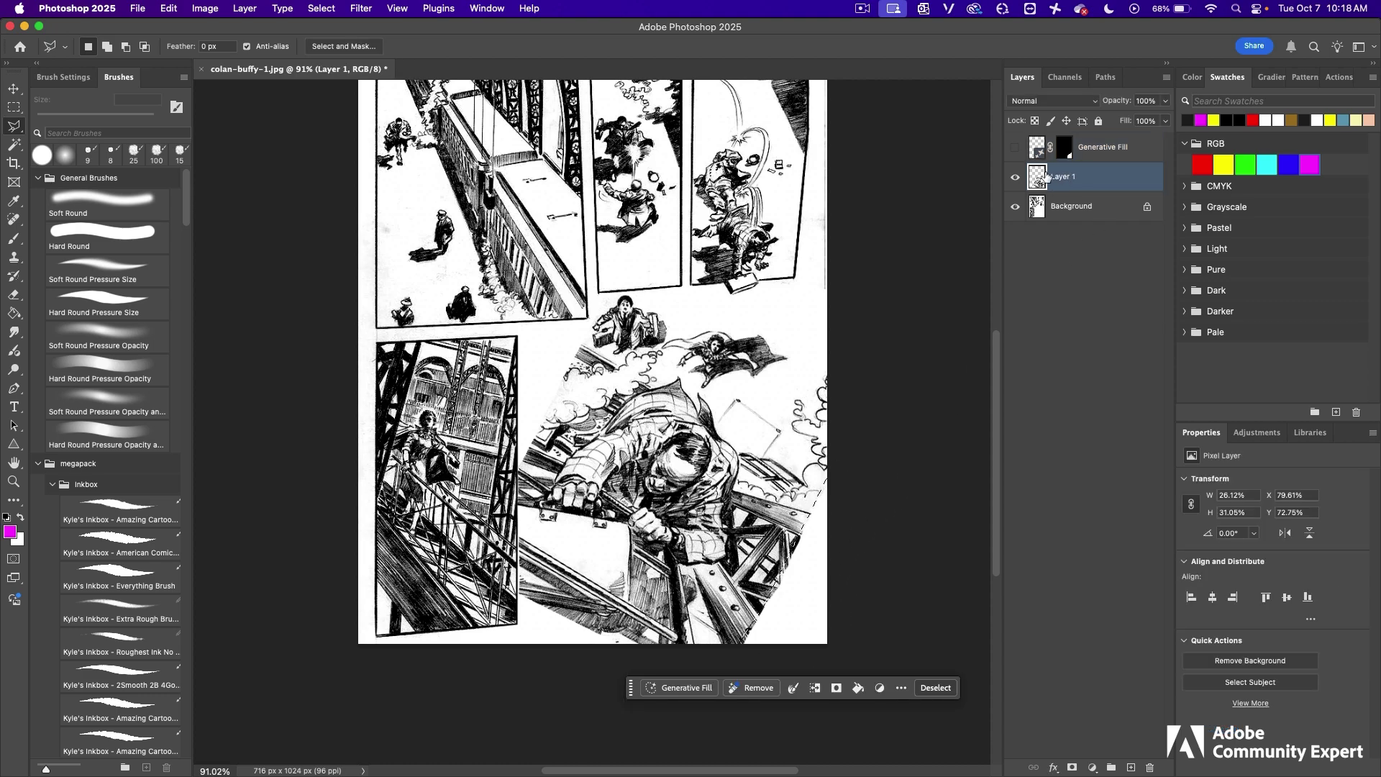
left_click(1015, 177)
left_click(678, 692)
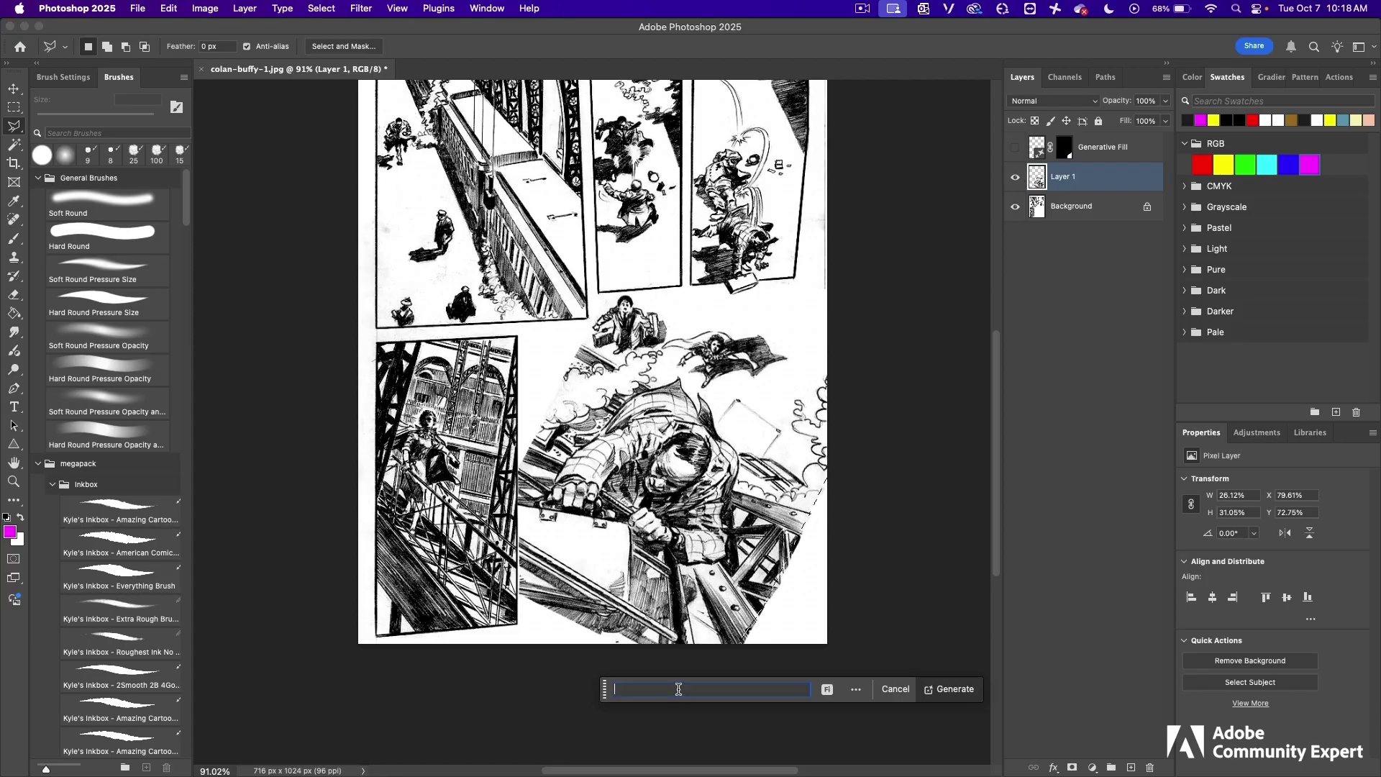
left_click(955, 690)
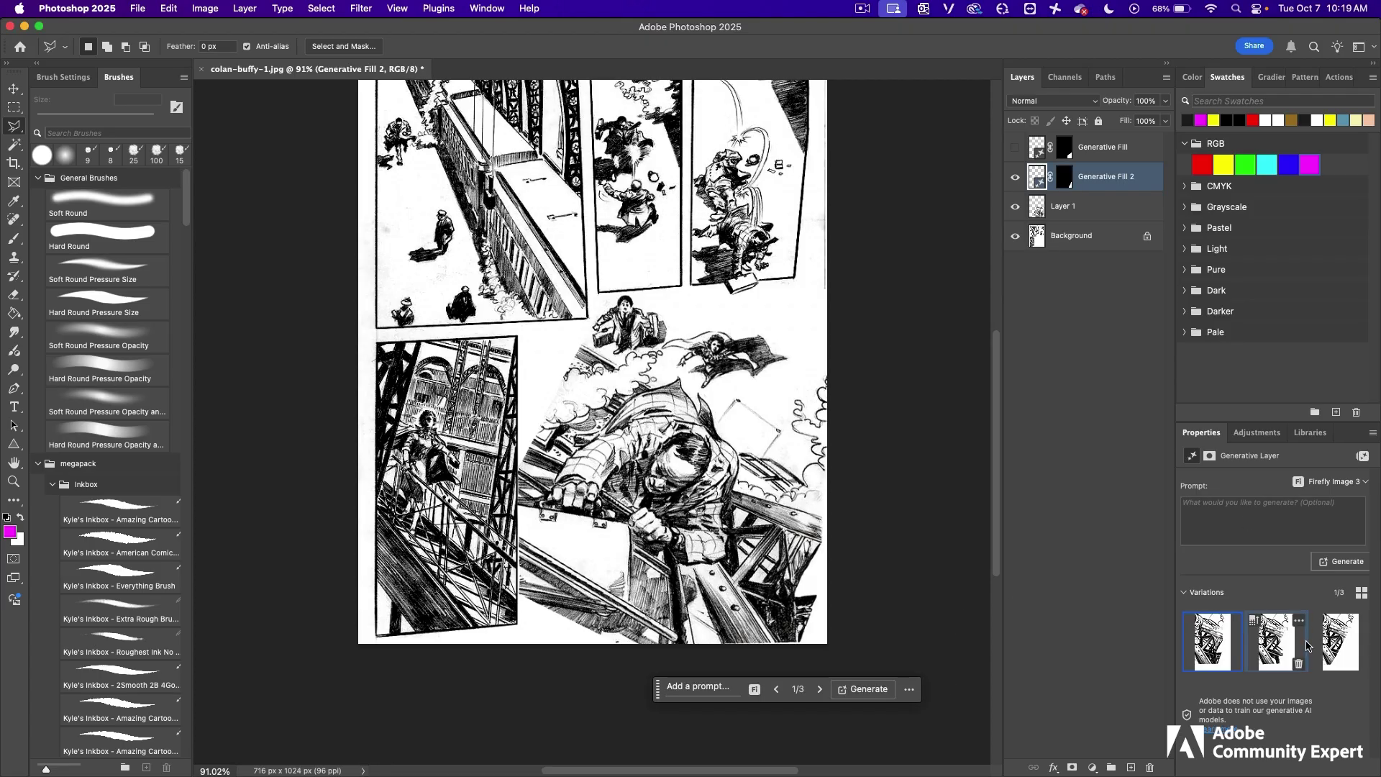
left_click(1274, 641)
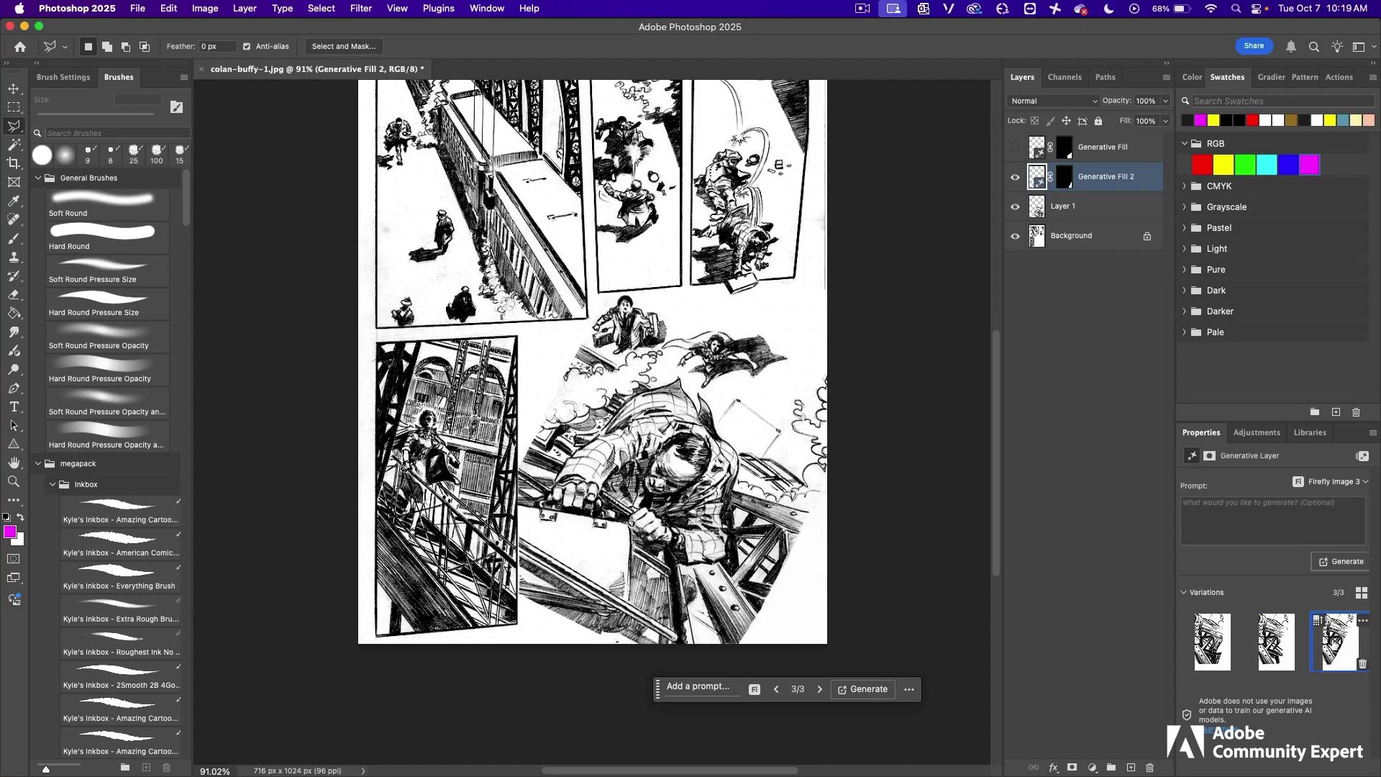
left_click(1212, 642)
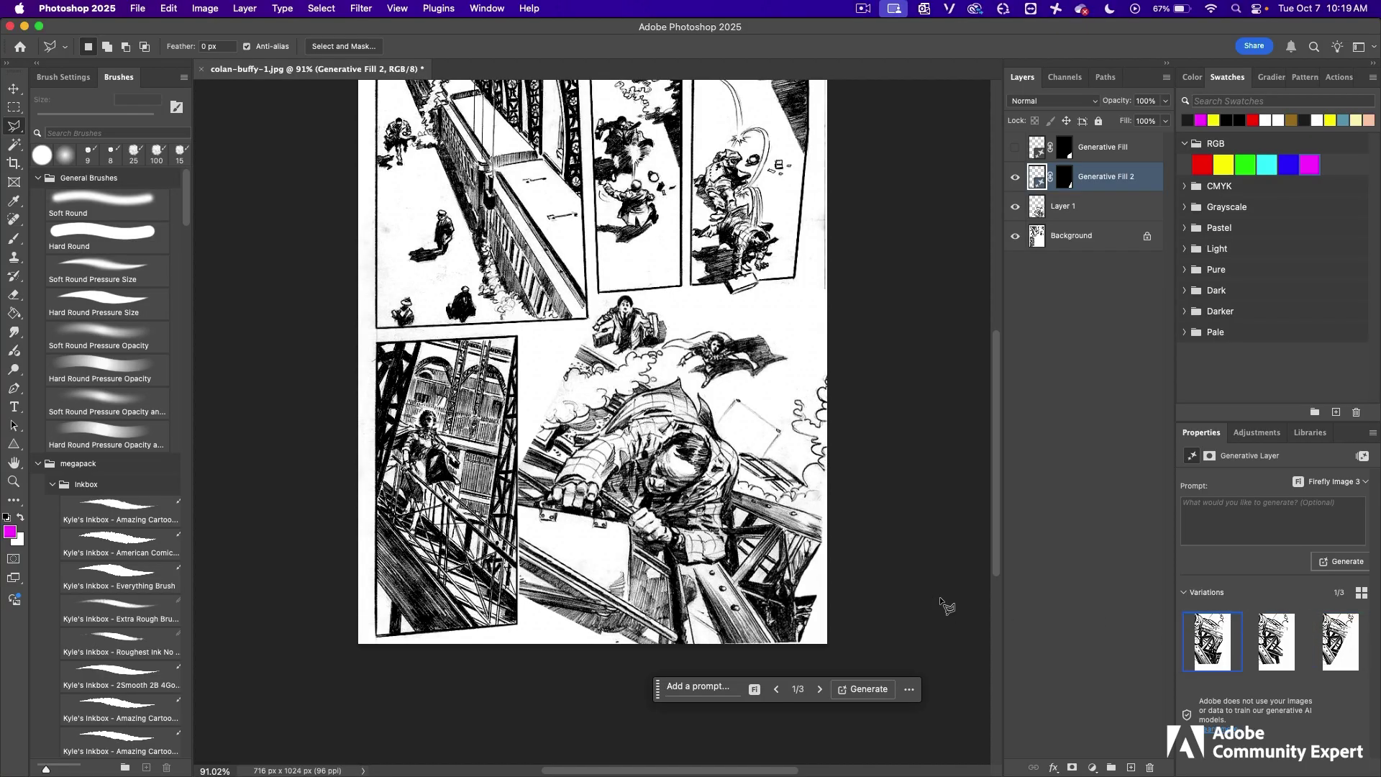